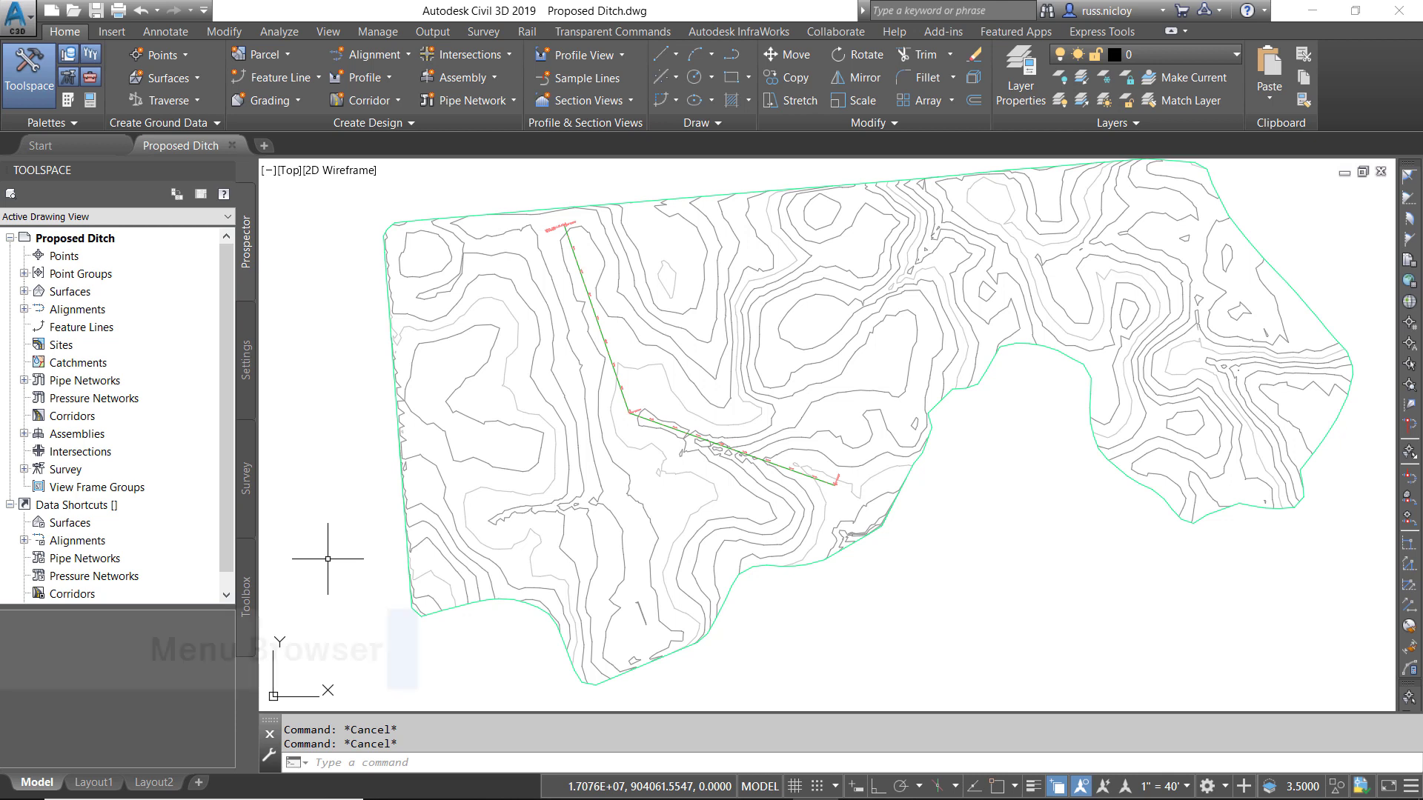
- Open the Civil 3D application menu to reach its Drawing Utilities tools
{"action": "left_click", "coordinate": [22, 21]}
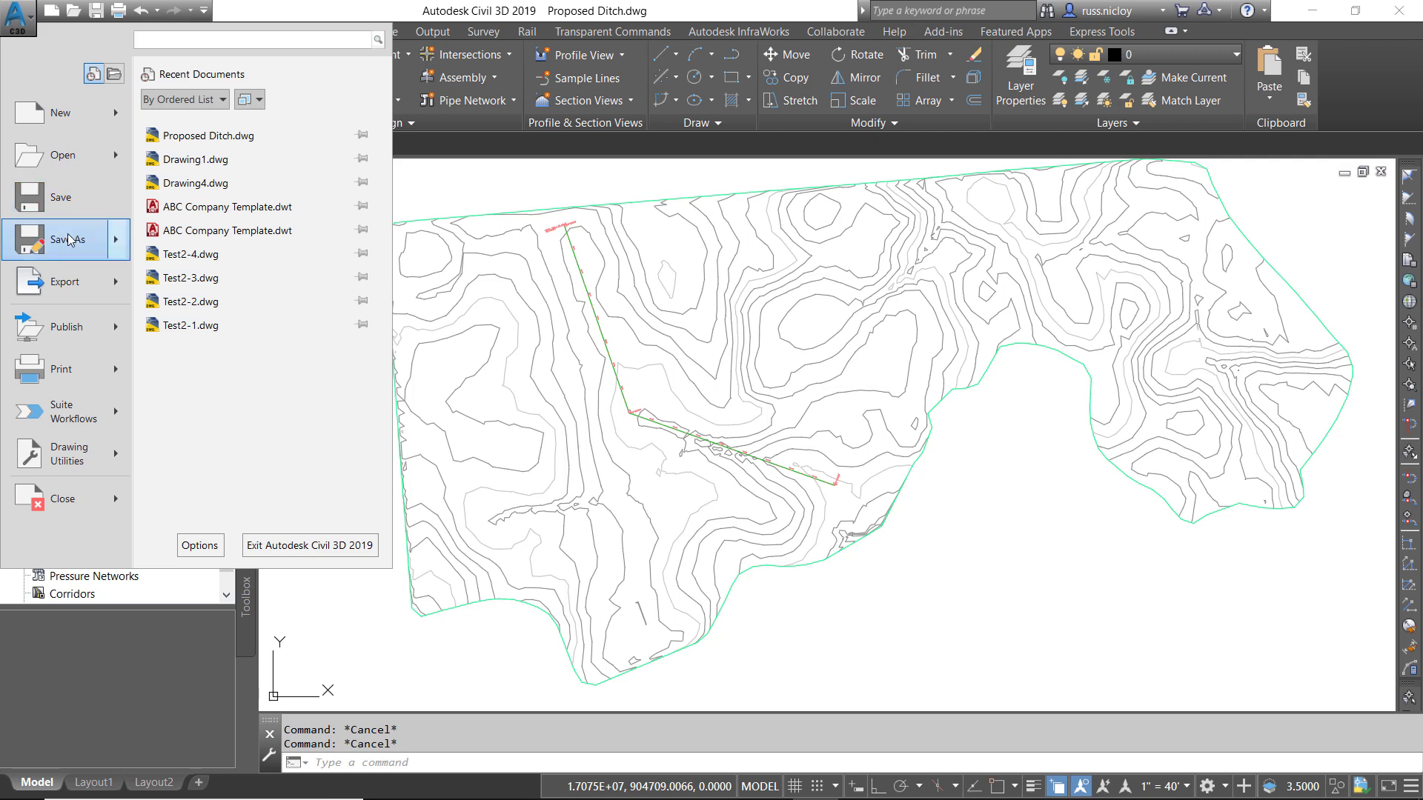
{"action": "mouse_move", "coordinate": [67, 454]}
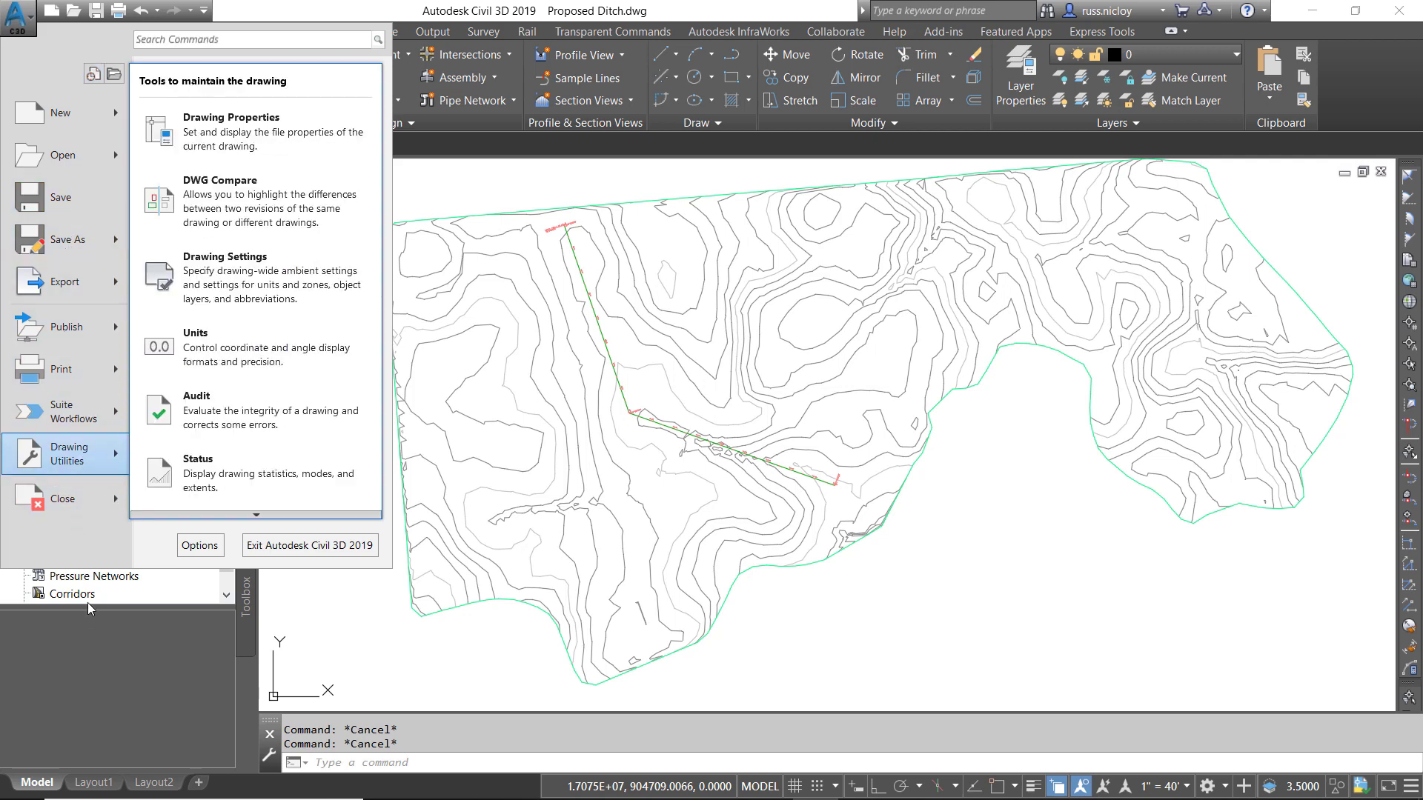
- Dismiss the application menu by clicking in the drawing area
{"action": "left_click", "coordinate": [97, 646]}
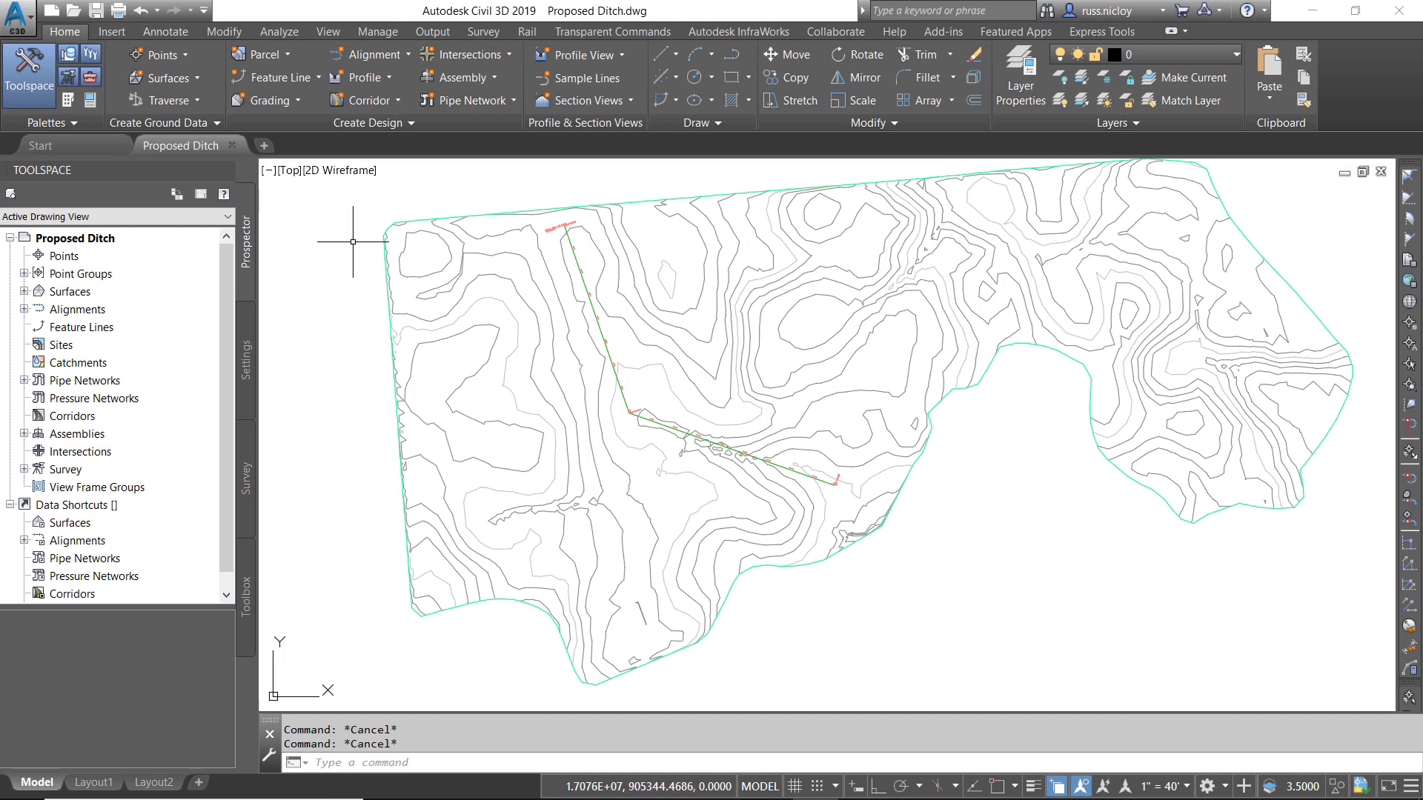
- Add the Home ribbon's Layer dropdown to the Quick Access Toolbar
{"action": "right_click", "coordinate": [1162, 54]}
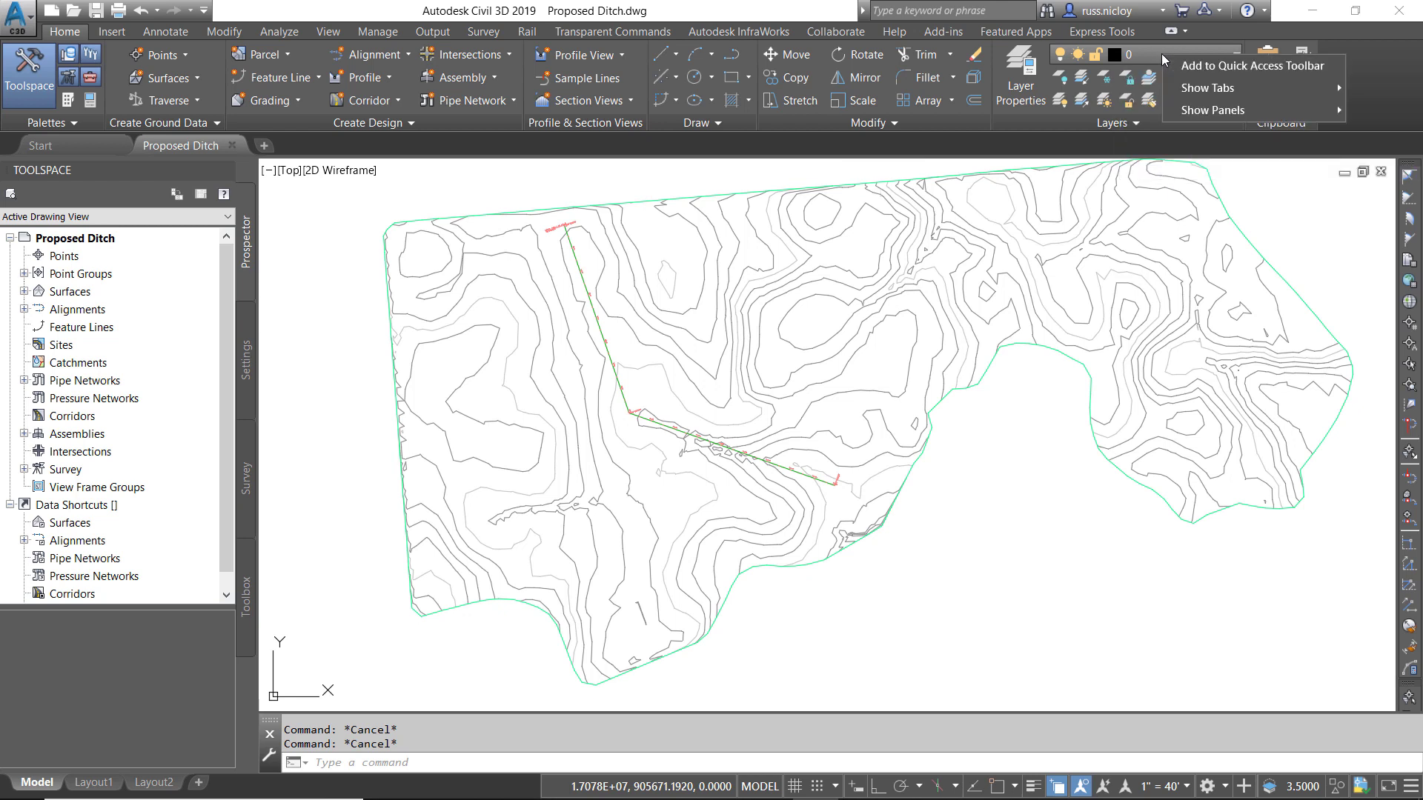
{"action": "left_click", "coordinate": [1199, 66]}
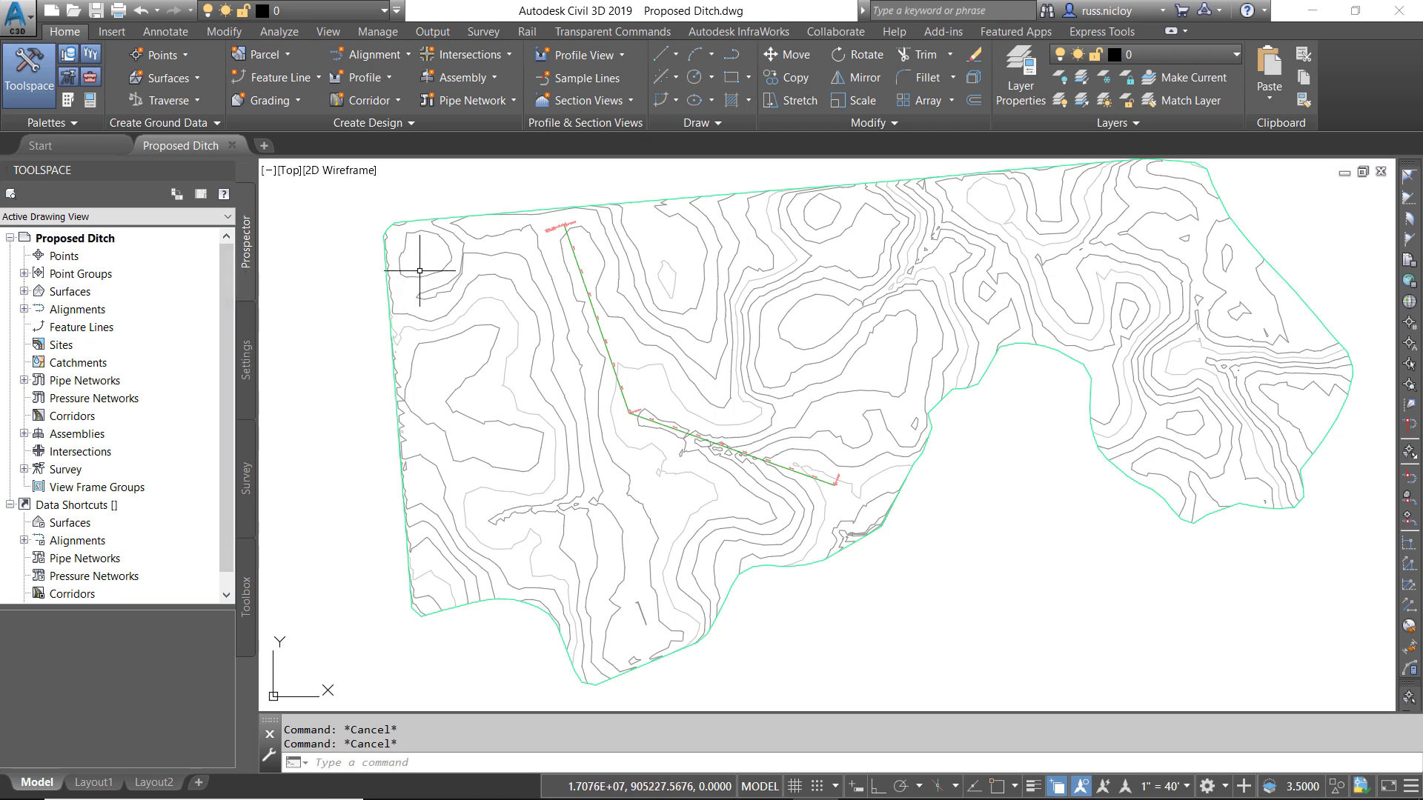
- Expand Surfaces and inspect the Existing surface's menu, then switch Toolspace to Settings
{"action": "left_click", "coordinate": [24, 292]}
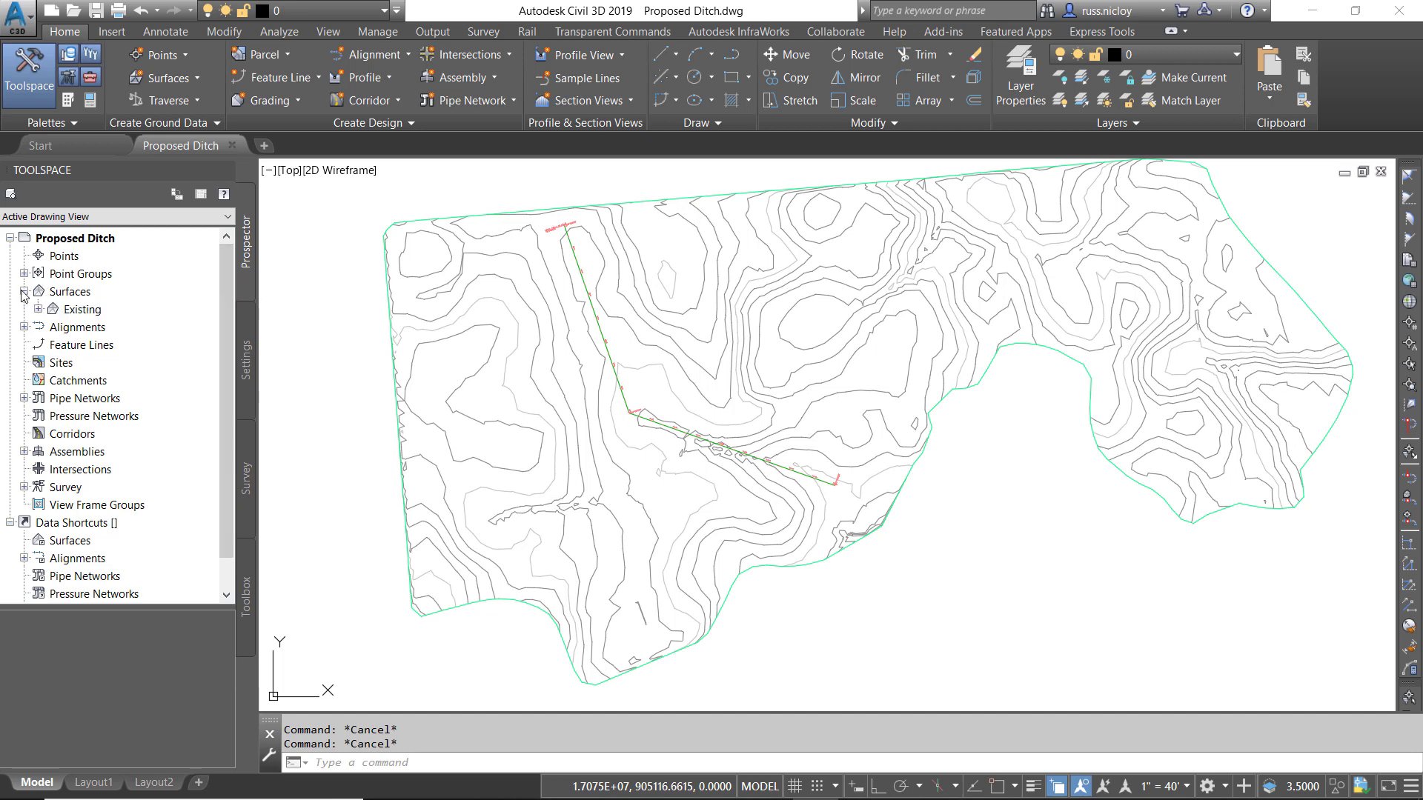
{"action": "right_click", "coordinate": [85, 313]}
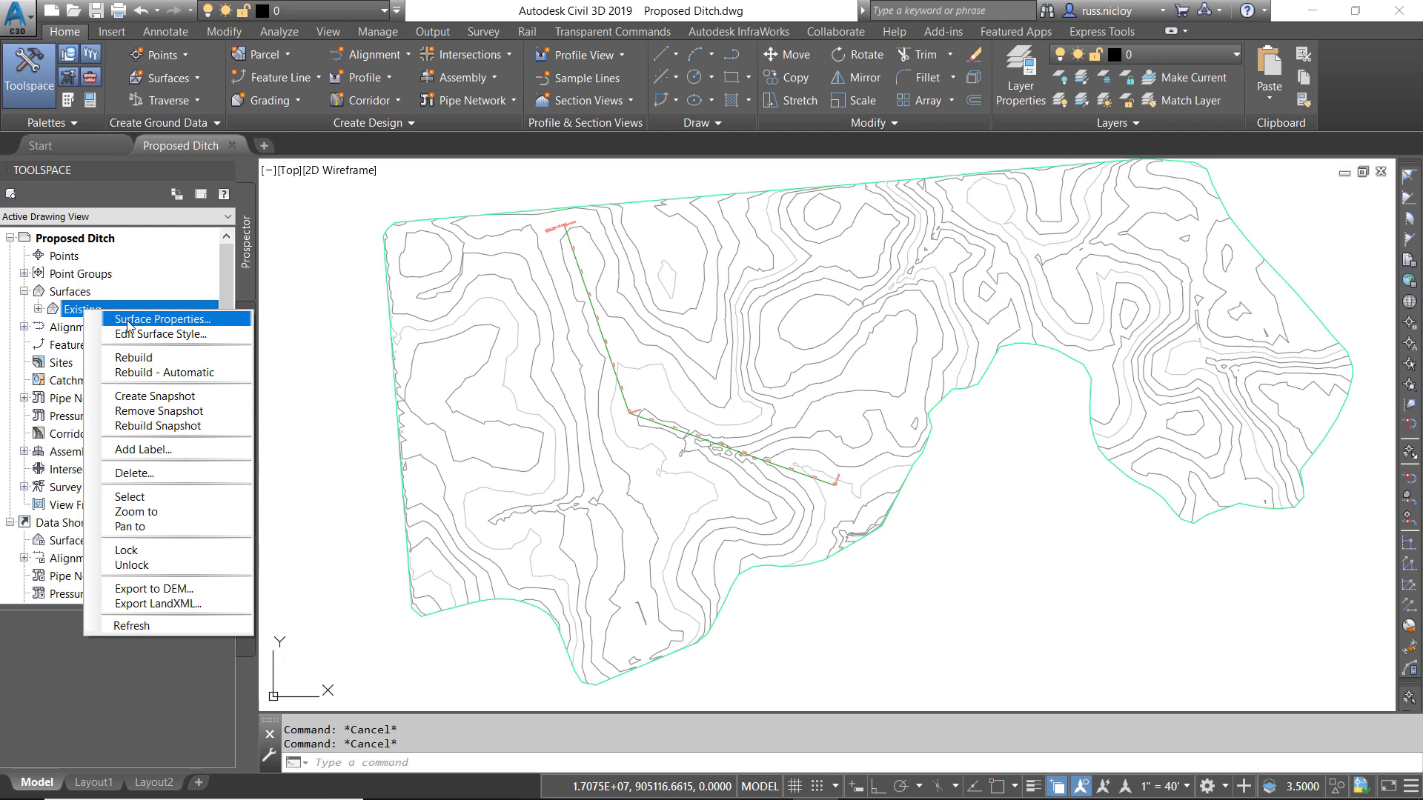
{"action": "left_click", "coordinate": [226, 273]}
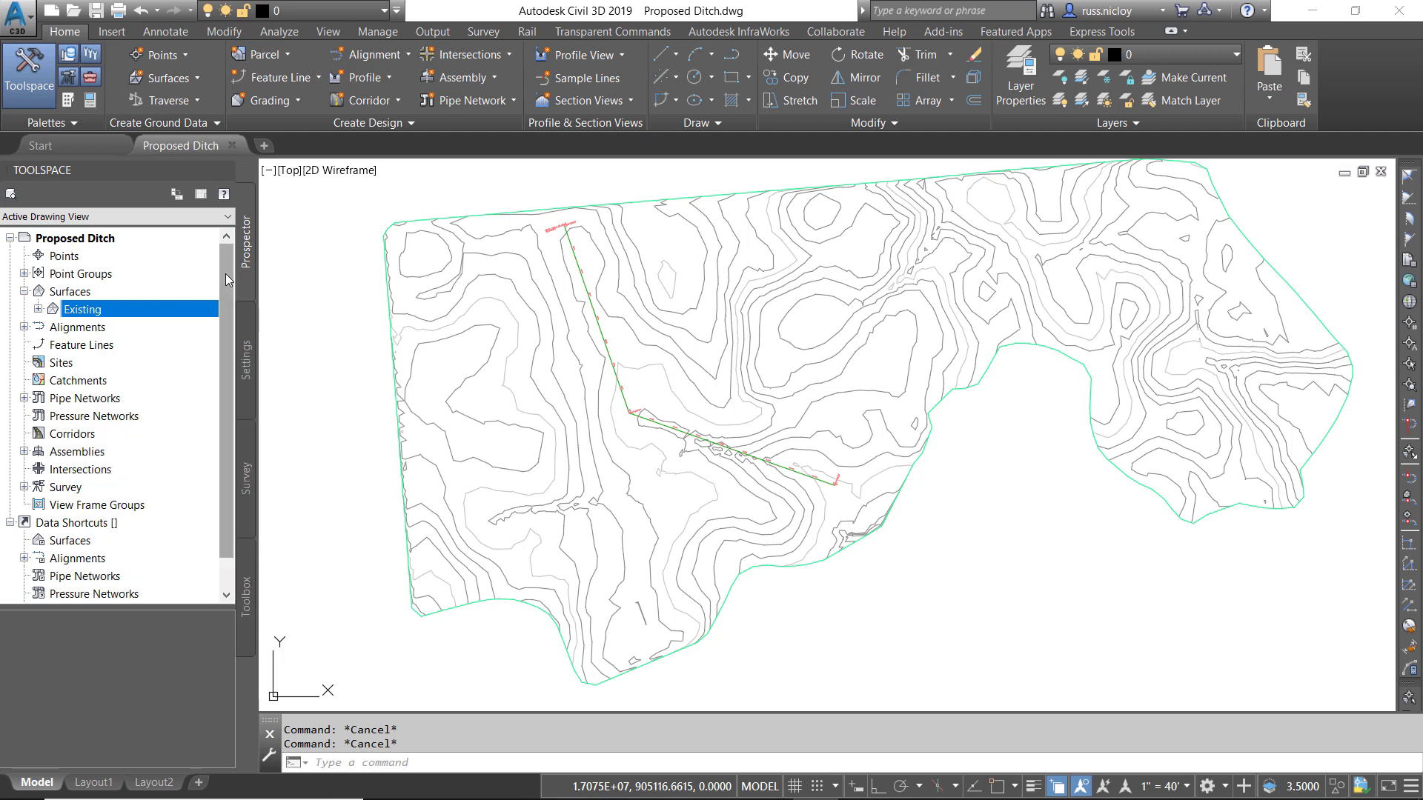
{"action": "left_click", "coordinate": [246, 348]}
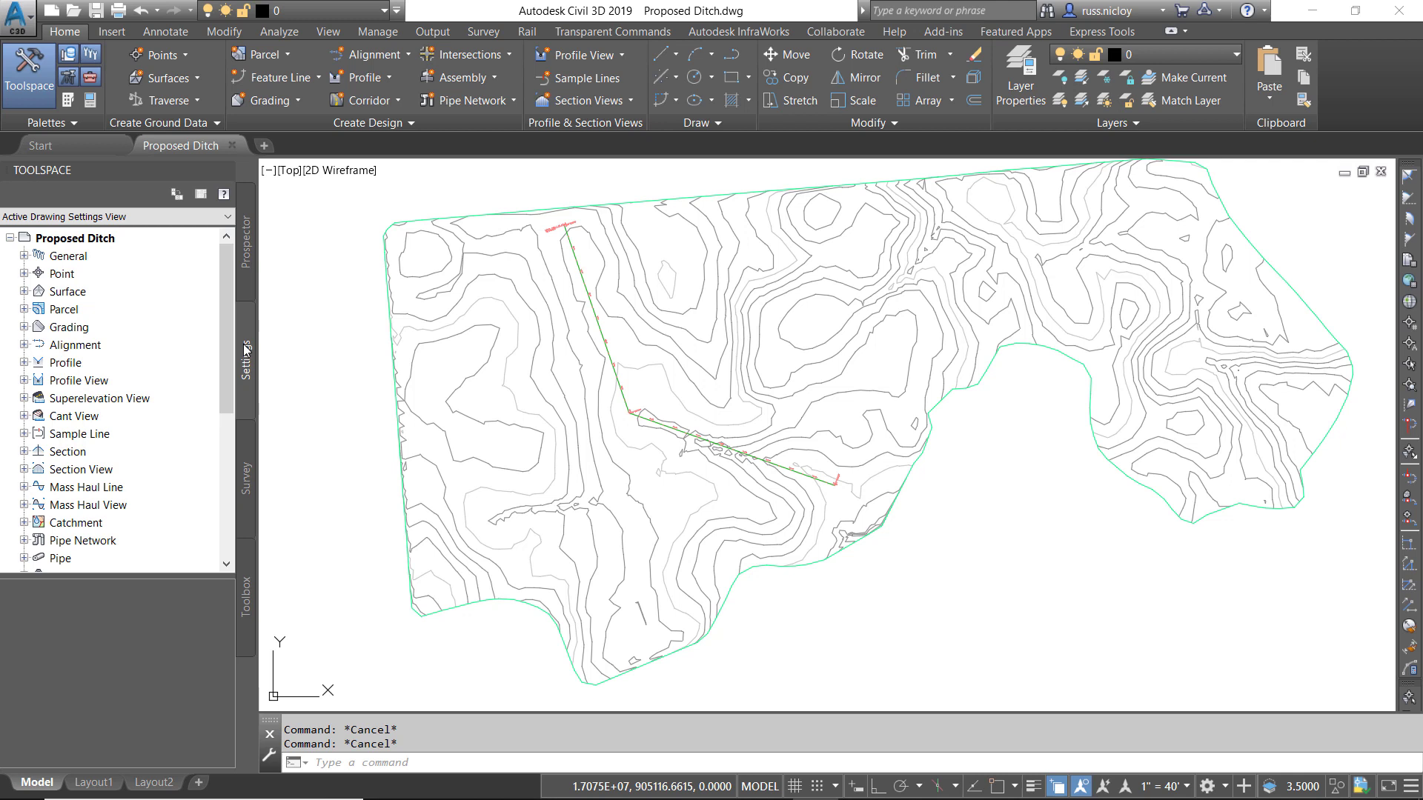
- Browse Surface Styles and Label Styles, then select CreateSurface under the Surface Commands
{"action": "left_click", "coordinate": [23, 292]}
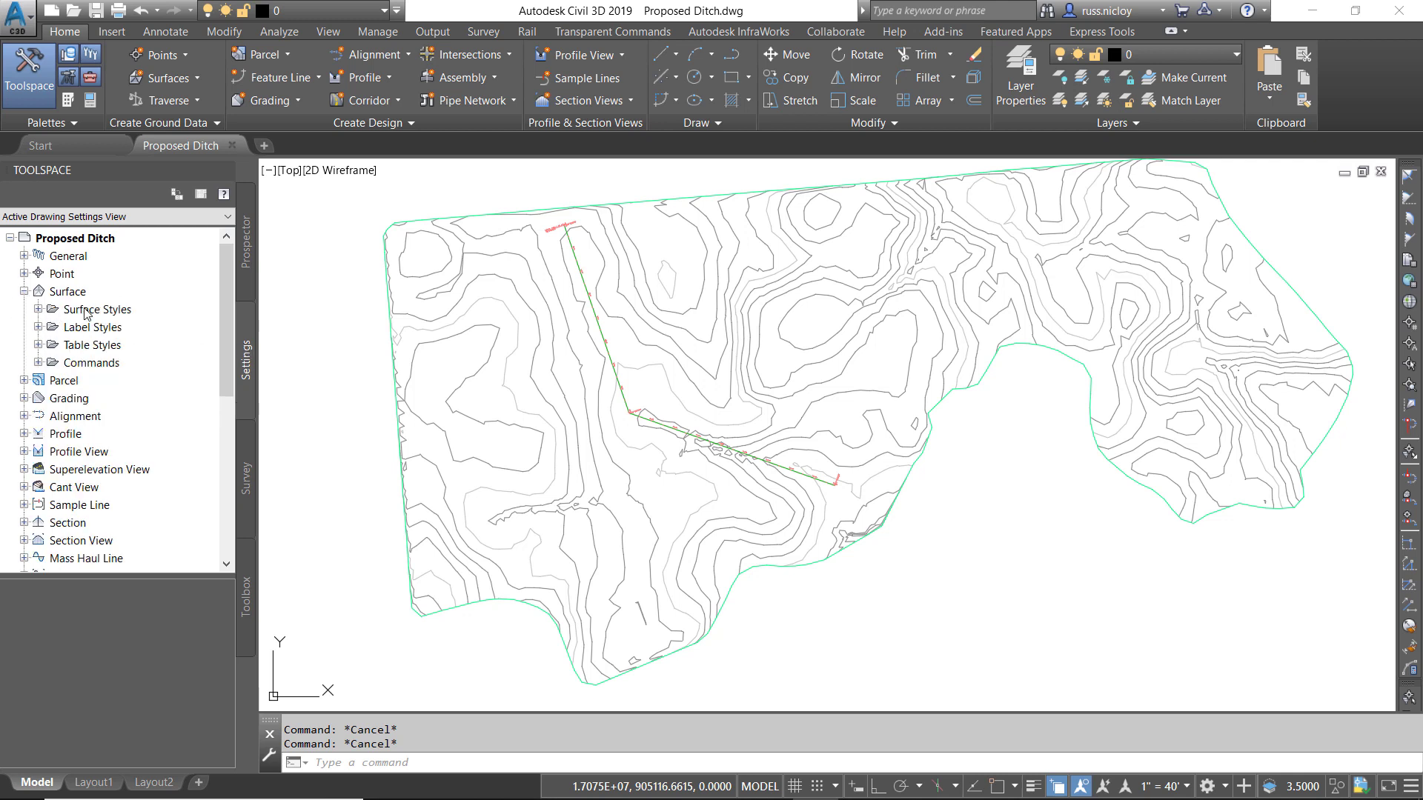
{"action": "left_click", "coordinate": [38, 311]}
{"action": "scroll", "coordinate": [63, 446], "scroll_direction": "down", "scroll_amount": 1}
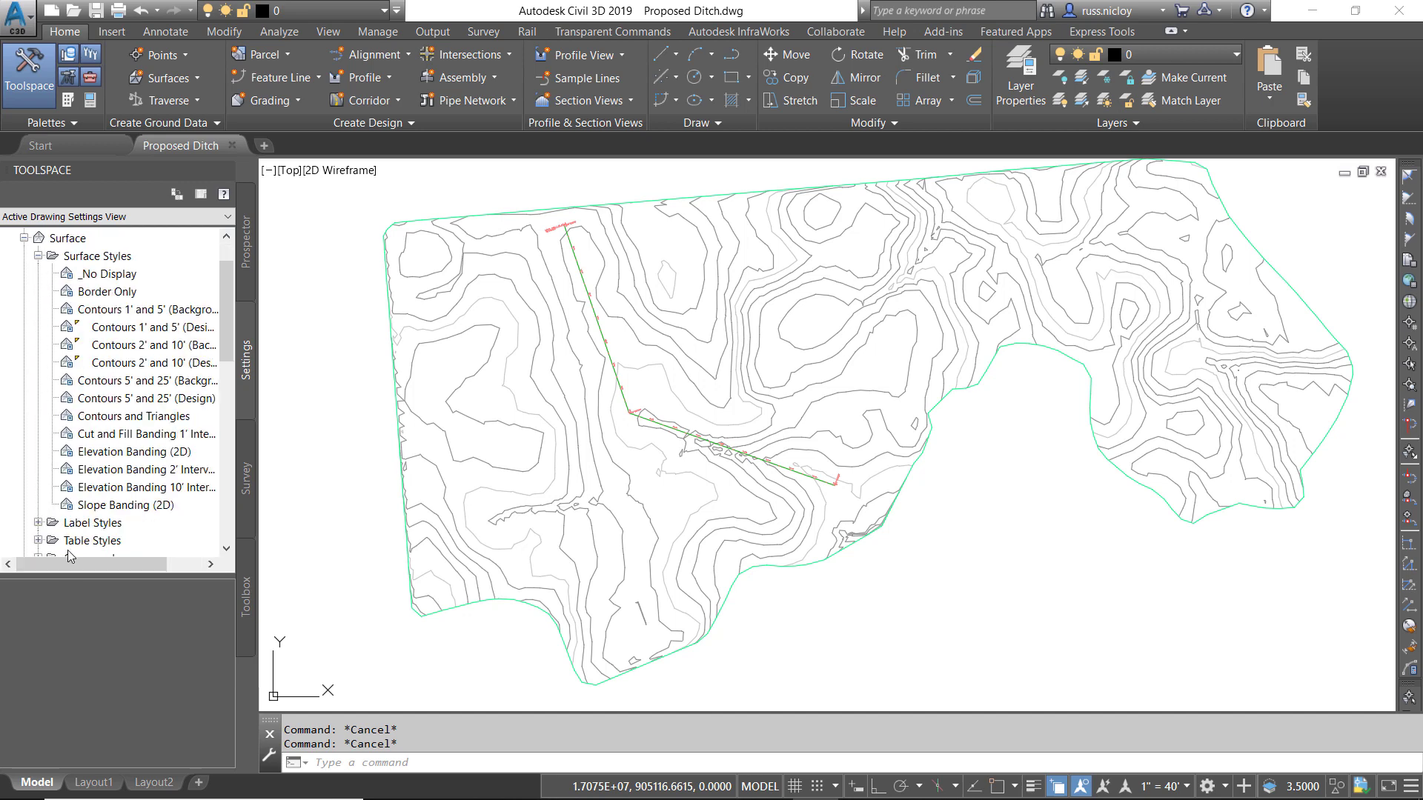
{"action": "left_click_drag", "start_coordinate": [69, 563], "coordinate": [93, 562]}
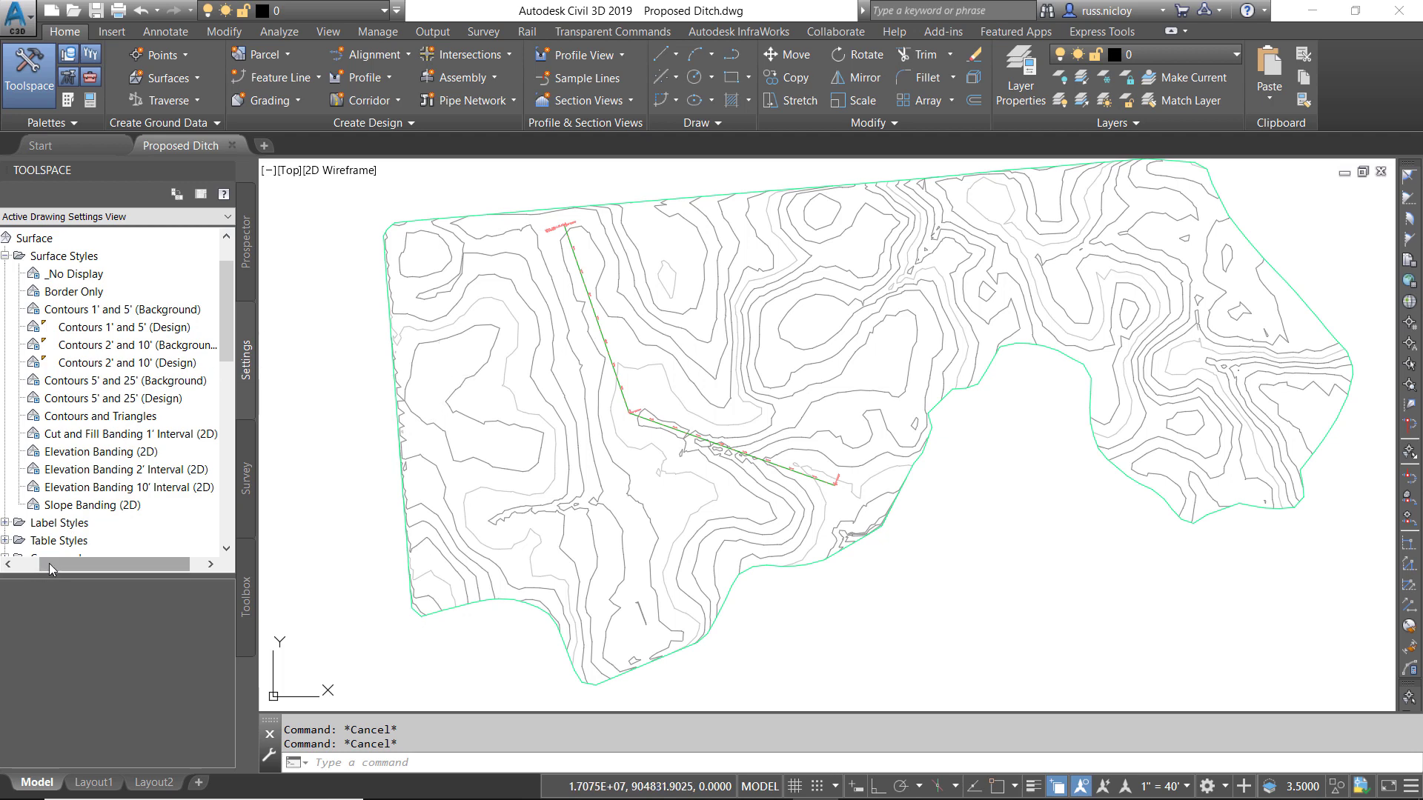
{"action": "left_click_drag", "start_coordinate": [49, 569], "coordinate": [34, 569]}
{"action": "left_click", "coordinate": [39, 255]}
{"action": "left_click", "coordinate": [38, 273]}
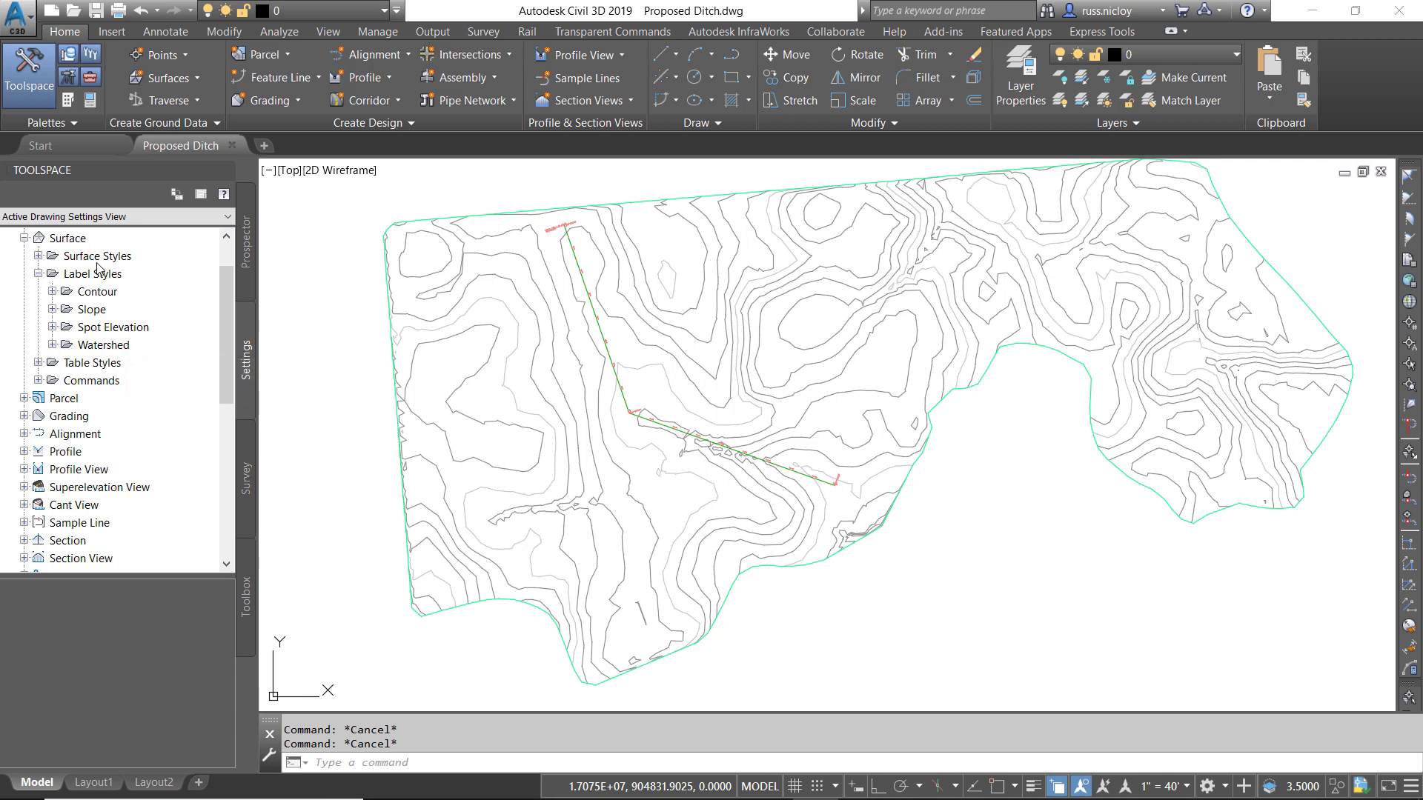
{"action": "left_click", "coordinate": [38, 273]}
{"action": "left_click", "coordinate": [38, 310]}
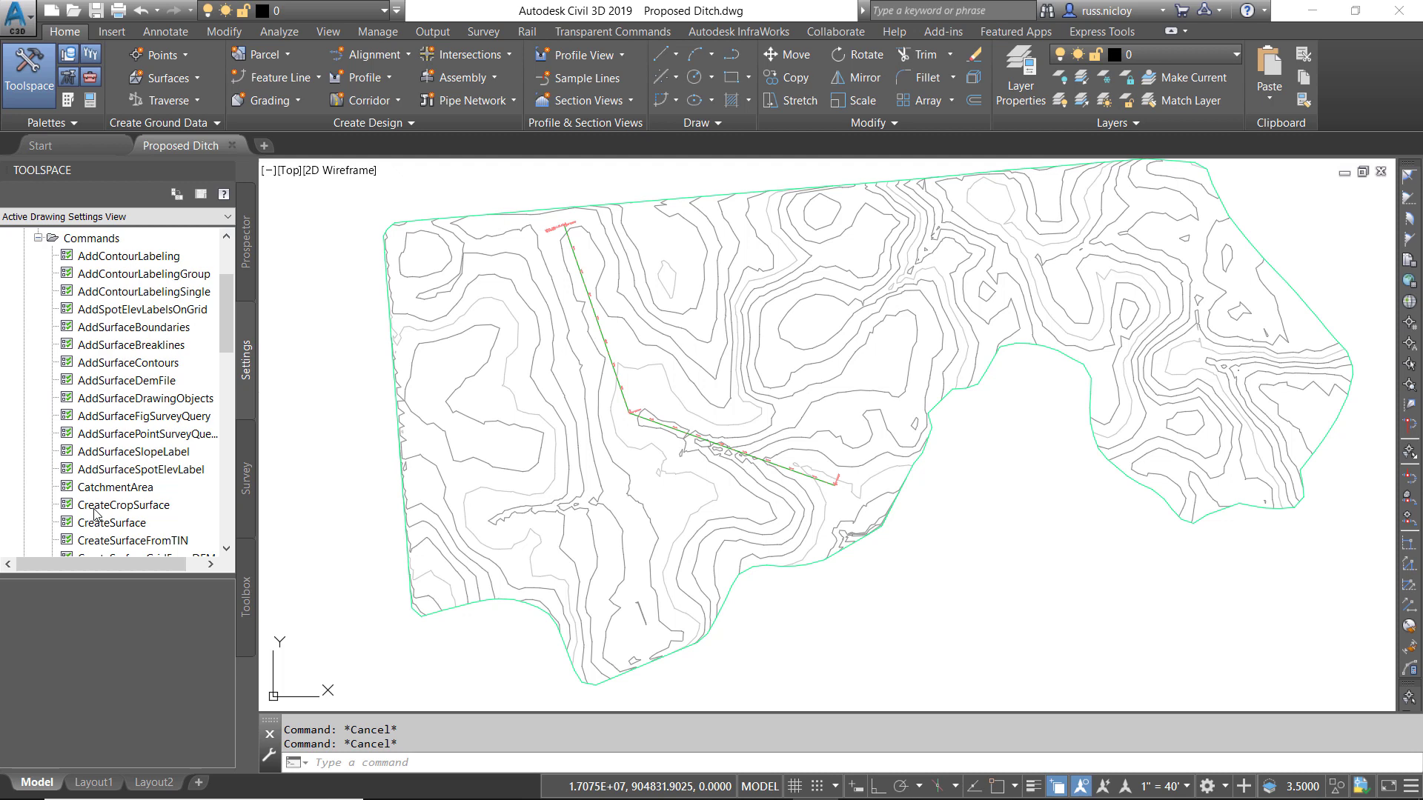
{"action": "left_click", "coordinate": [107, 531]}
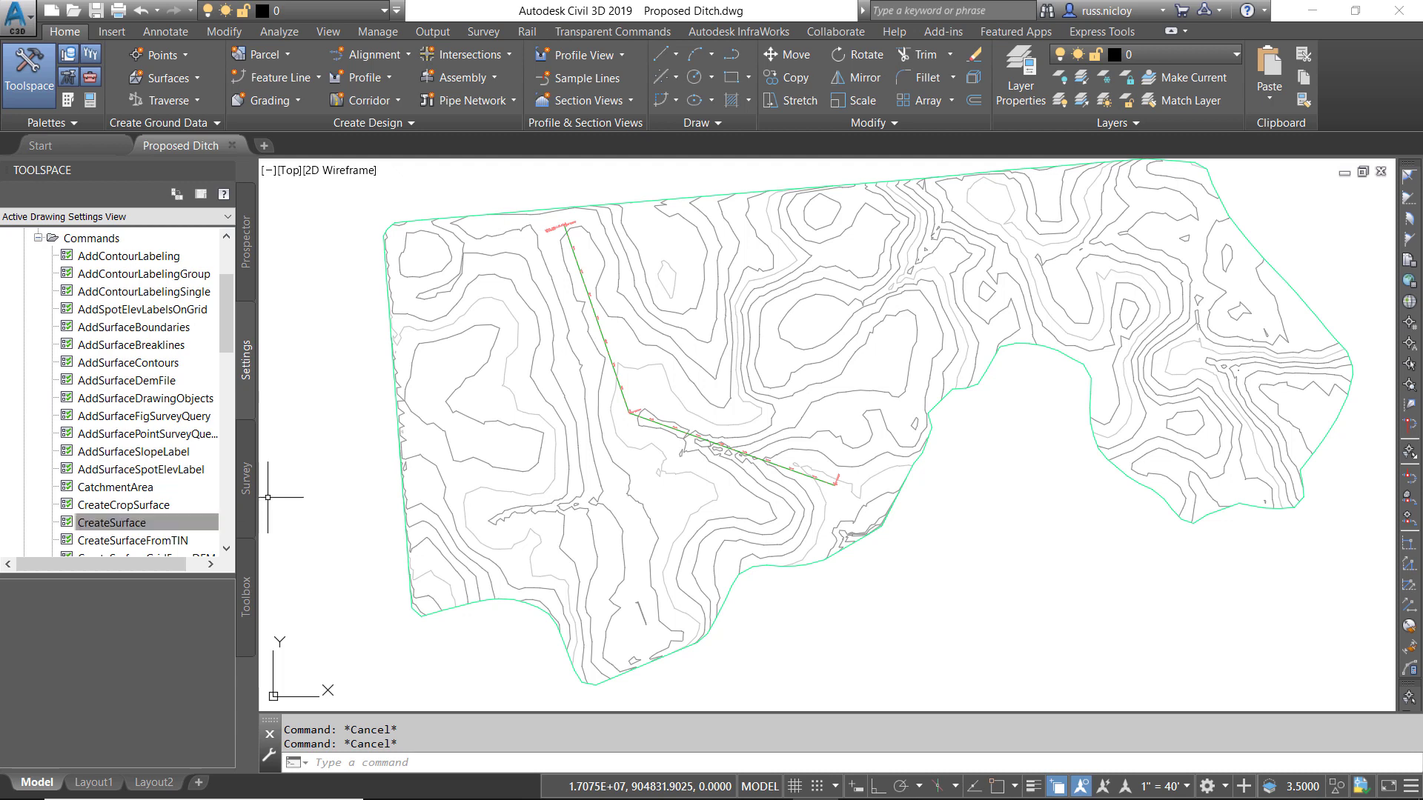
- Inspect CreateSurface's Surface Defaults and Default Styles, cancel, then collapse Commands and Surface
{"action": "right_click", "coordinate": [124, 530]}
{"action": "left_click", "coordinate": [172, 534]}
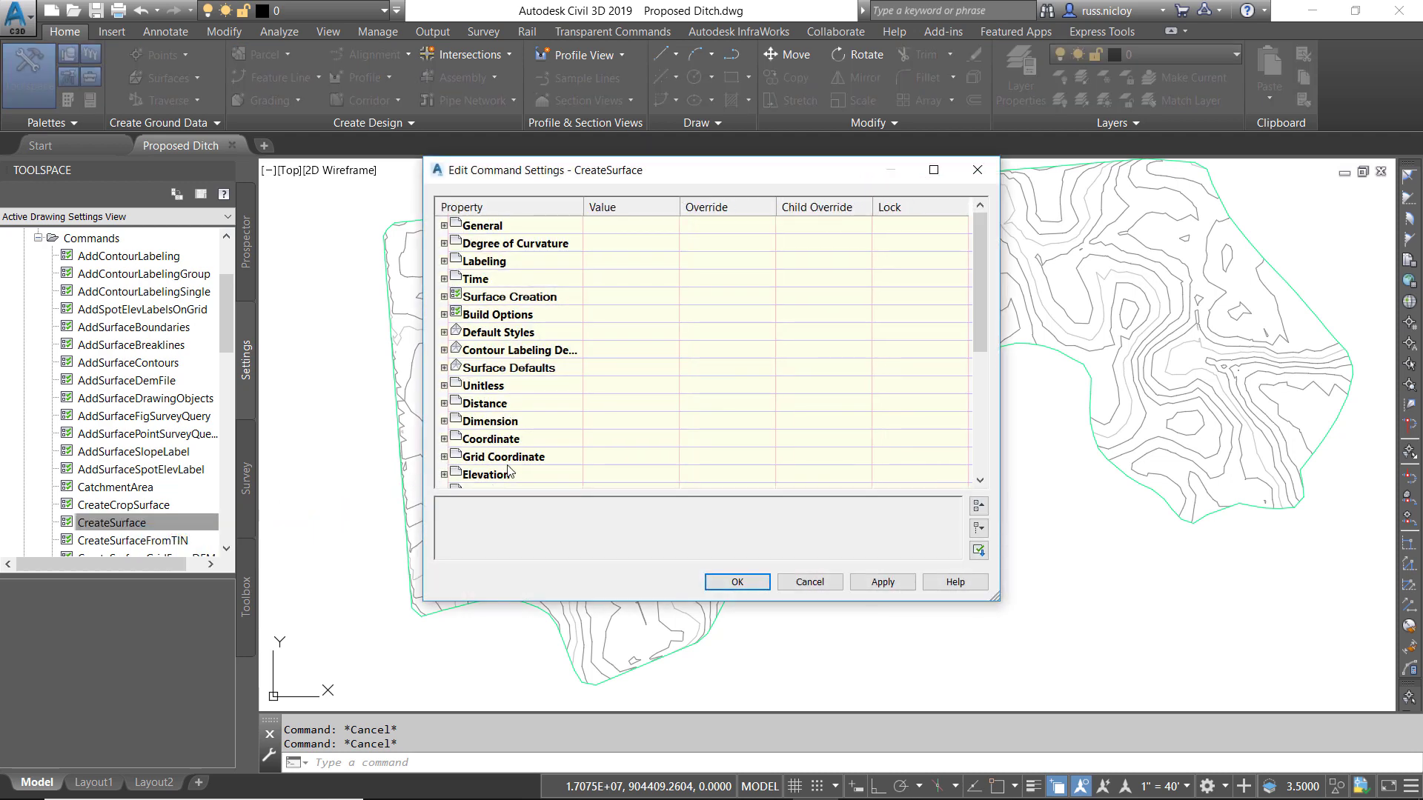
{"action": "left_click", "coordinate": [443, 367]}
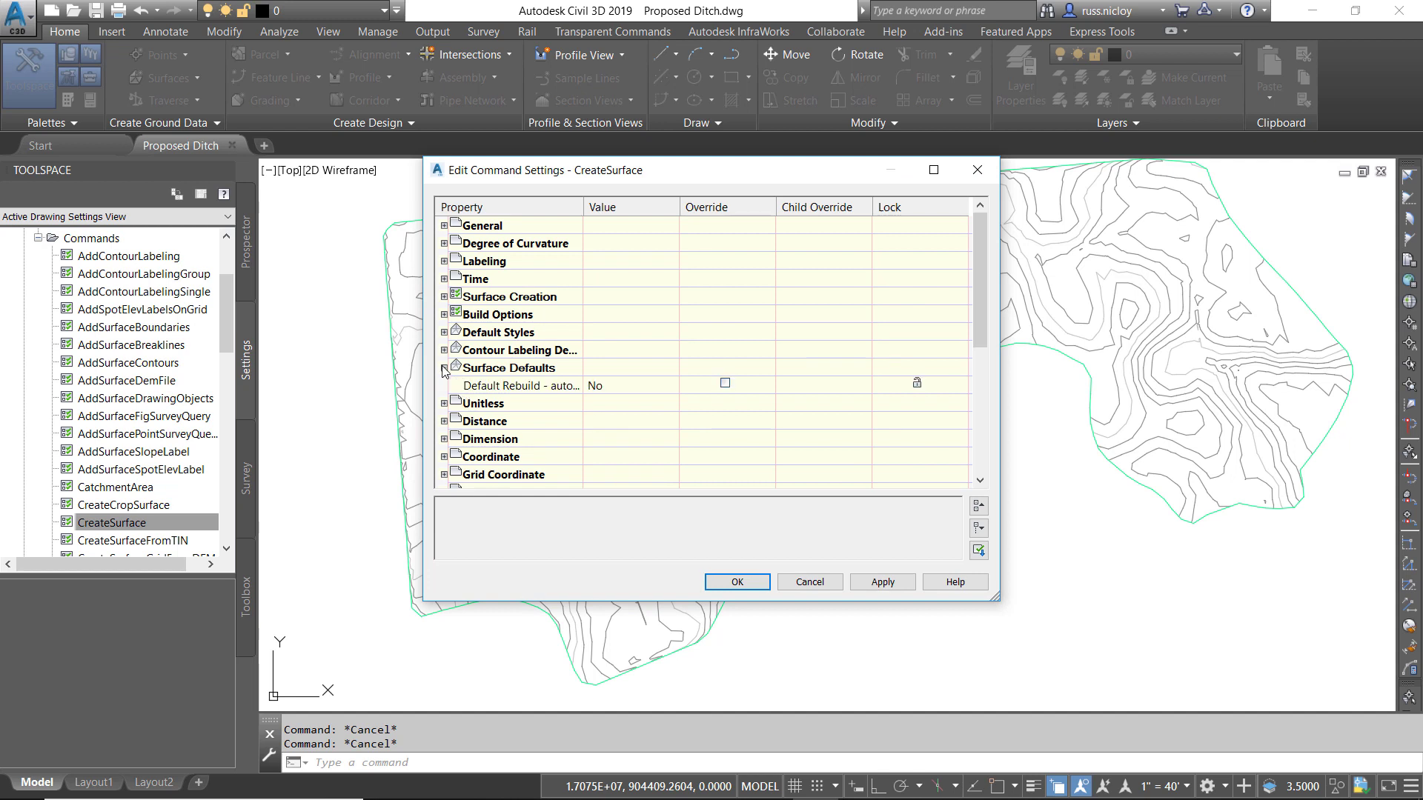
{"action": "left_click", "coordinate": [444, 368]}
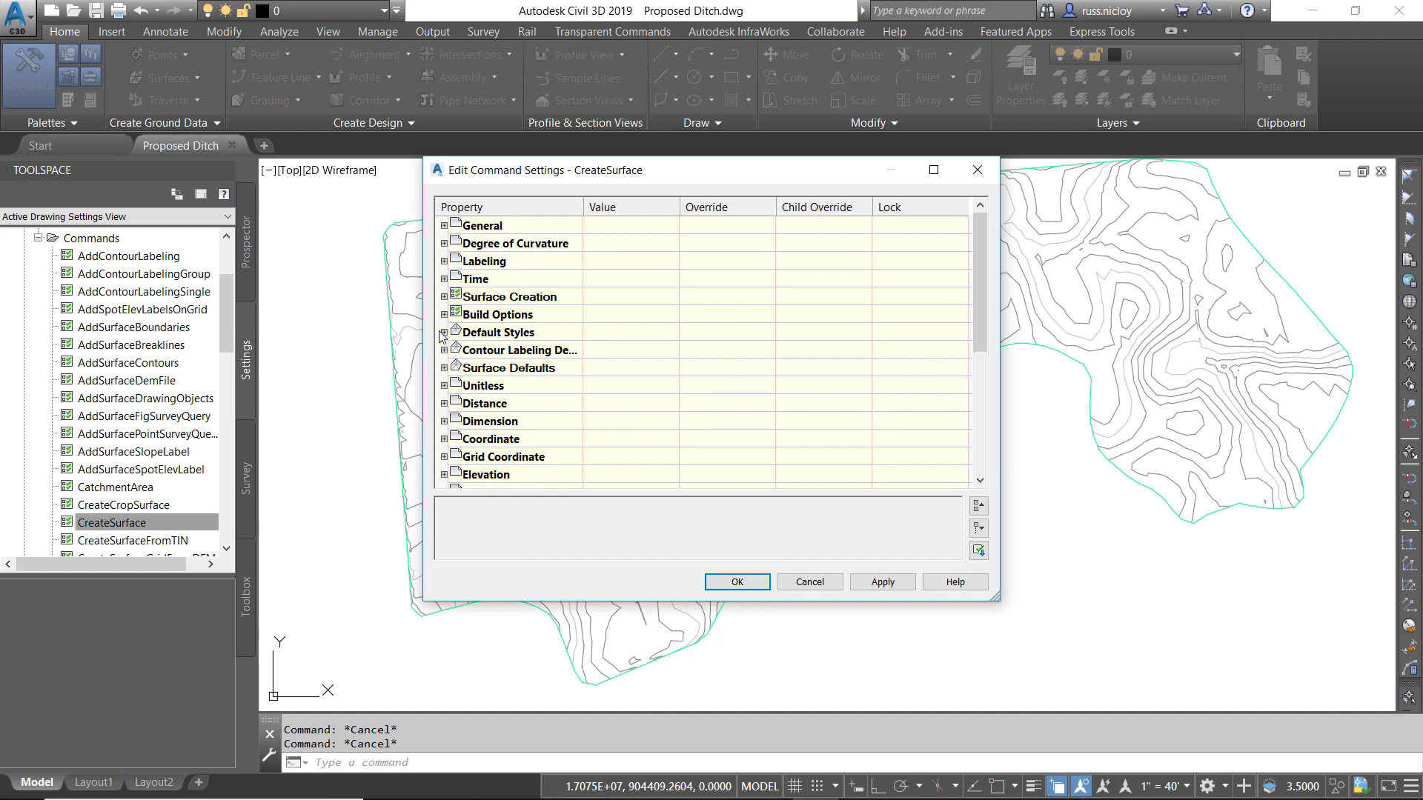
{"action": "left_click", "coordinate": [444, 332]}
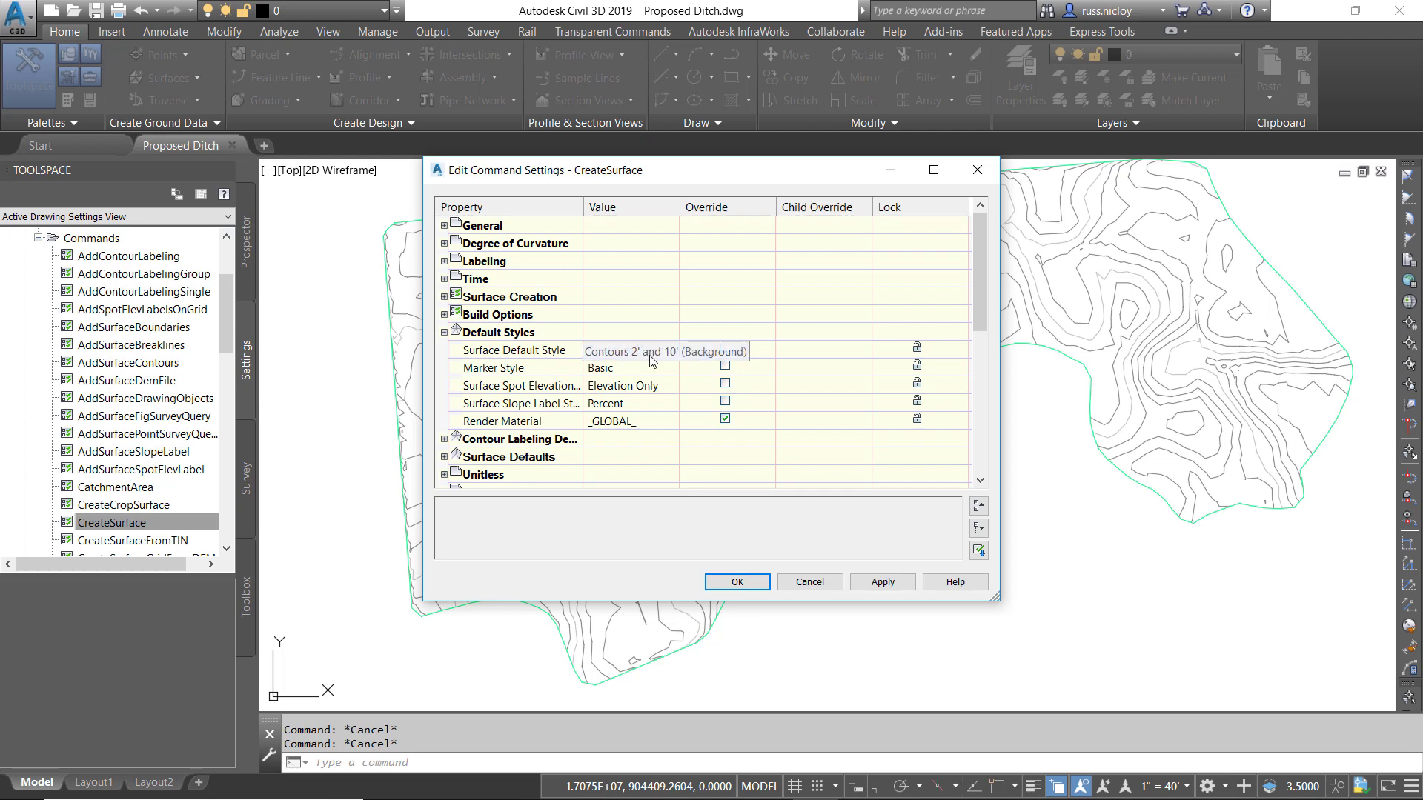
{"action": "left_click", "coordinate": [443, 332]}
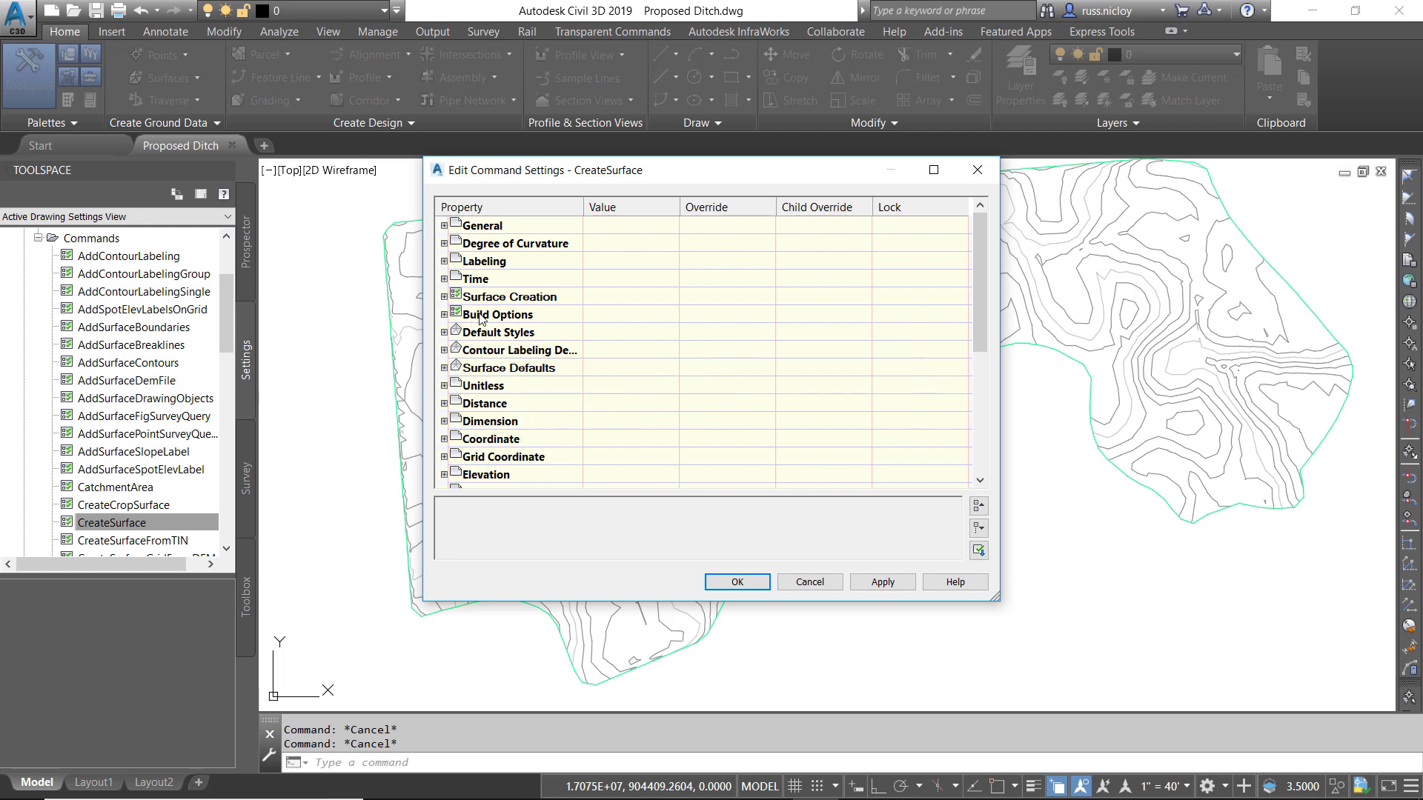
{"action": "left_click", "coordinate": [810, 582]}
{"action": "left_click", "coordinate": [39, 238]}
{"action": "left_click", "coordinate": [24, 291]}
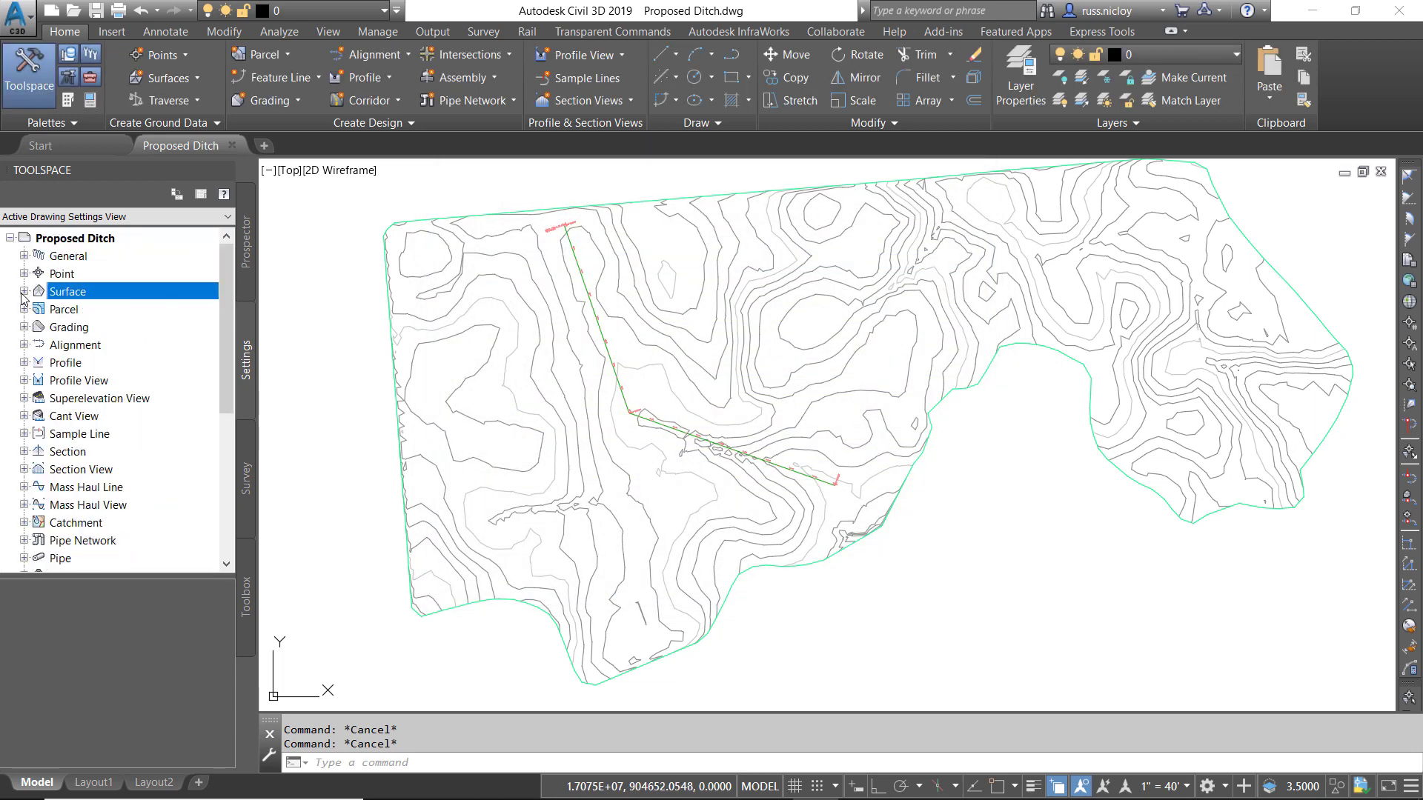
- View the Survey databases, then switch Toolspace to the Toolbox tab
{"action": "left_click", "coordinate": [247, 485]}
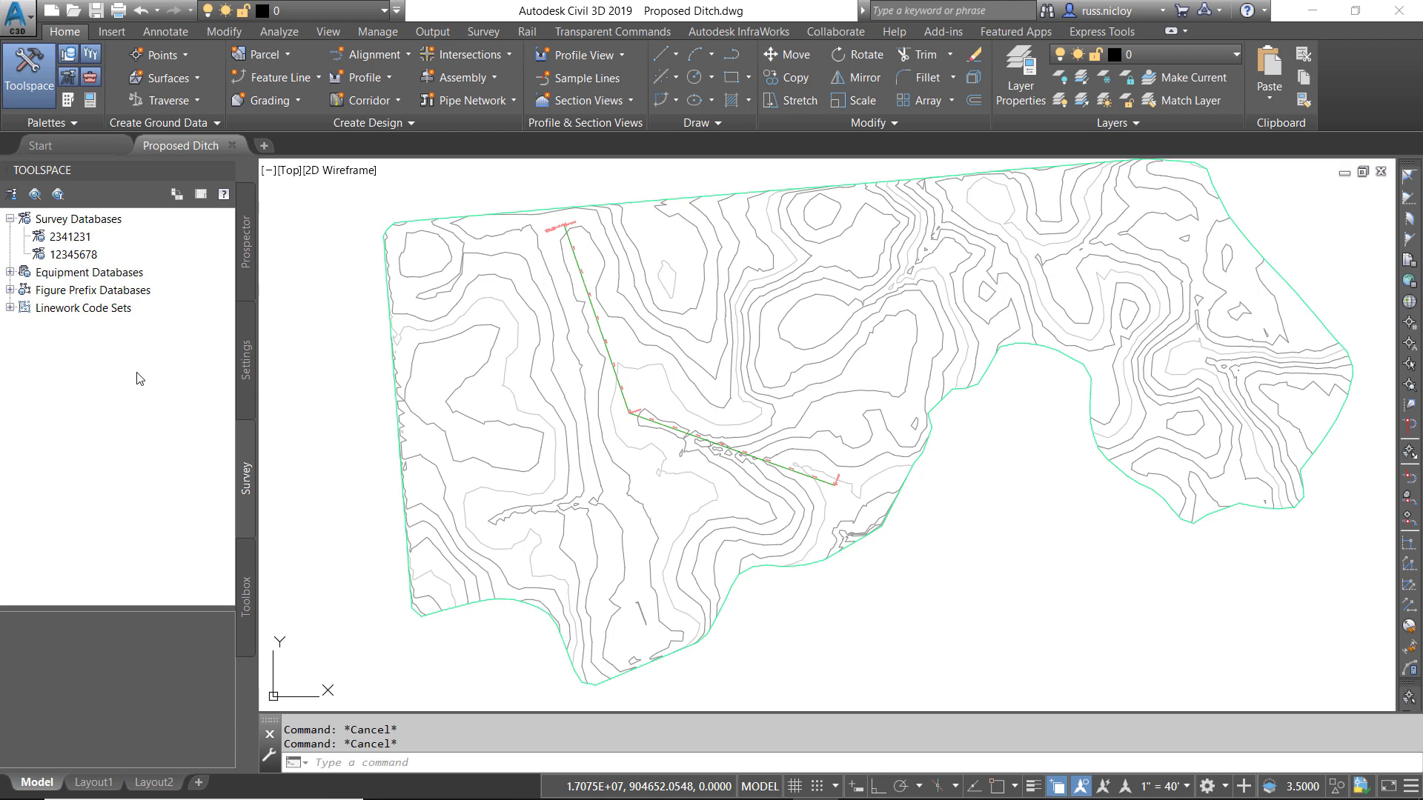
{"action": "left_click", "coordinate": [249, 606]}
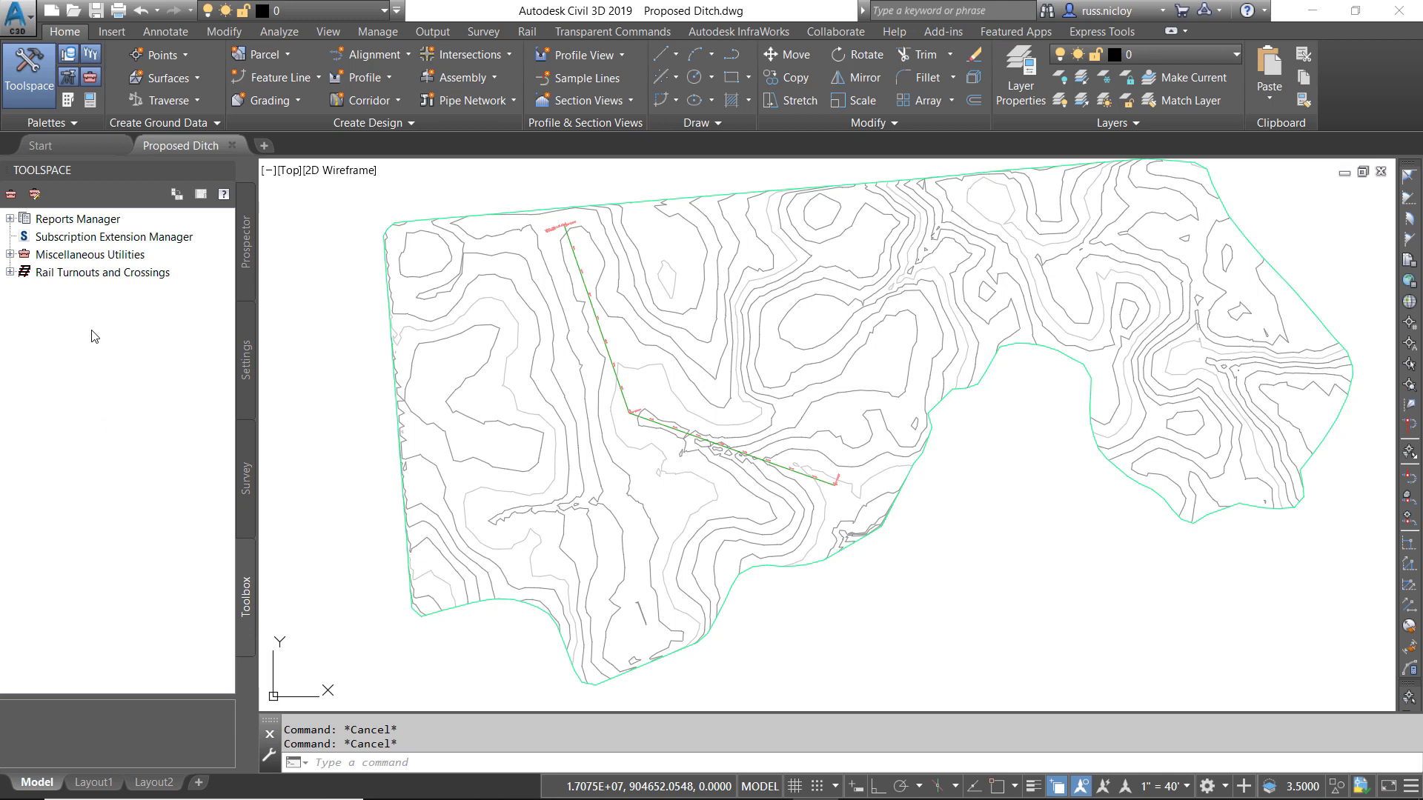
- Browse the Reports Manager Alignment reports and Alignment_Curve's menu, then return to Prospector
{"action": "left_click", "coordinate": [11, 220]}
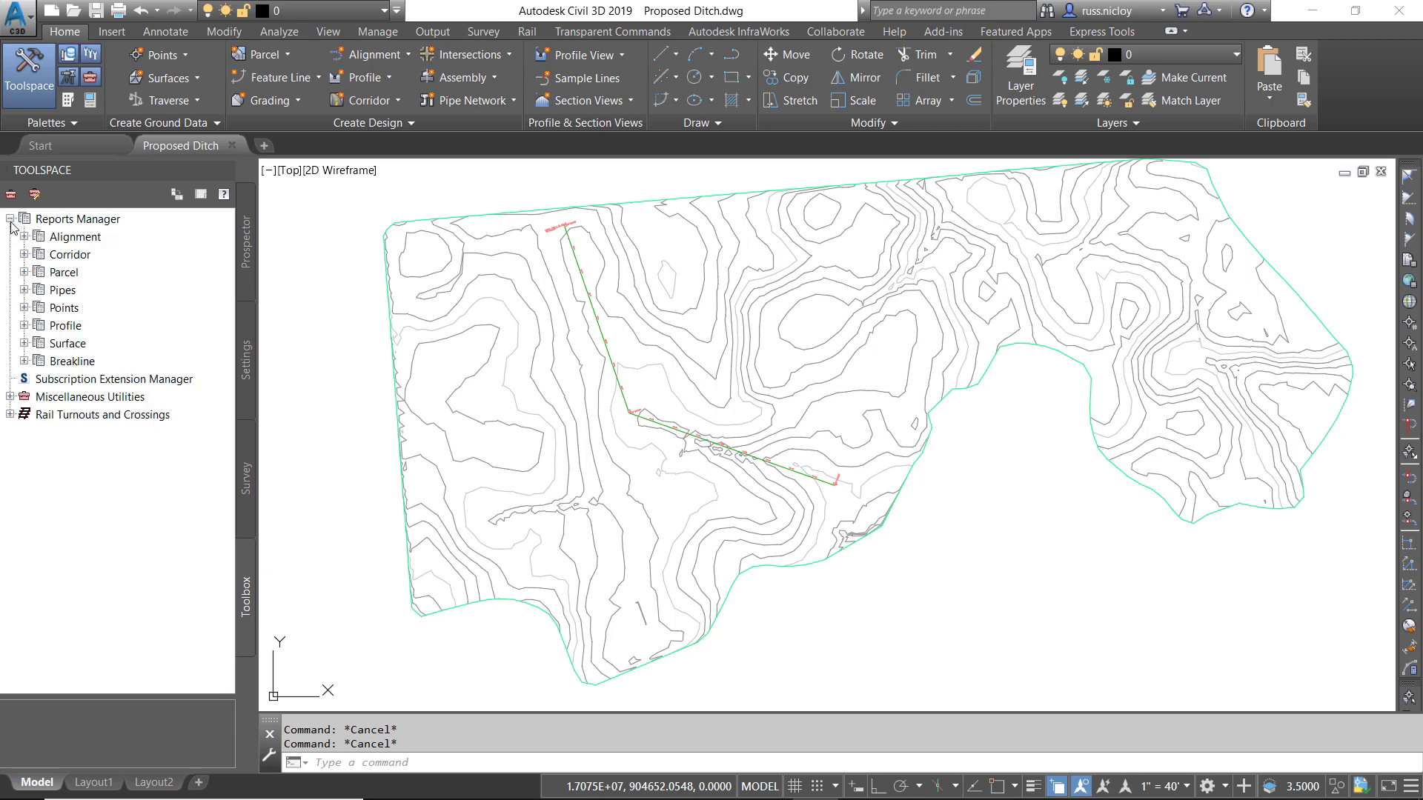
{"action": "left_click", "coordinate": [24, 237]}
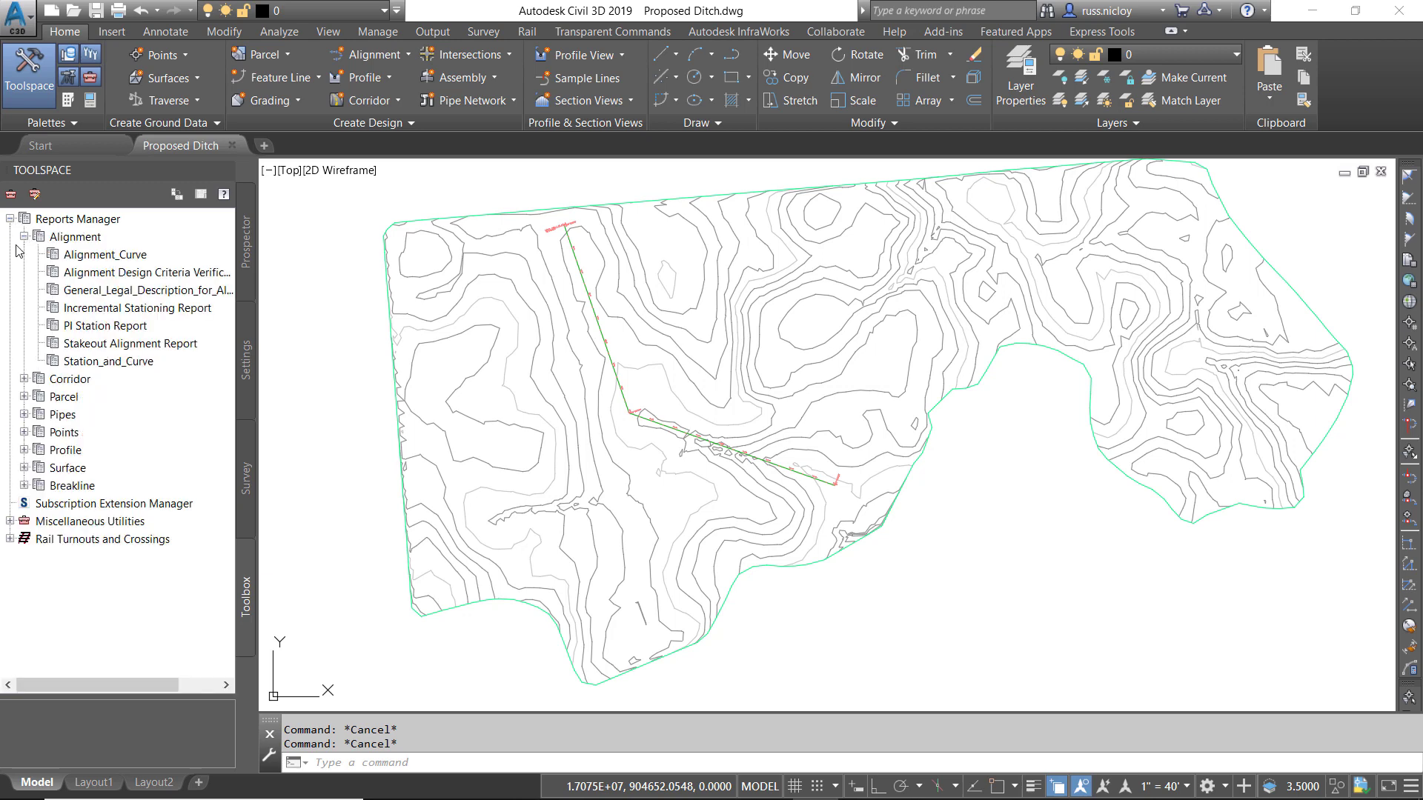
{"action": "right_click", "coordinate": [93, 260]}
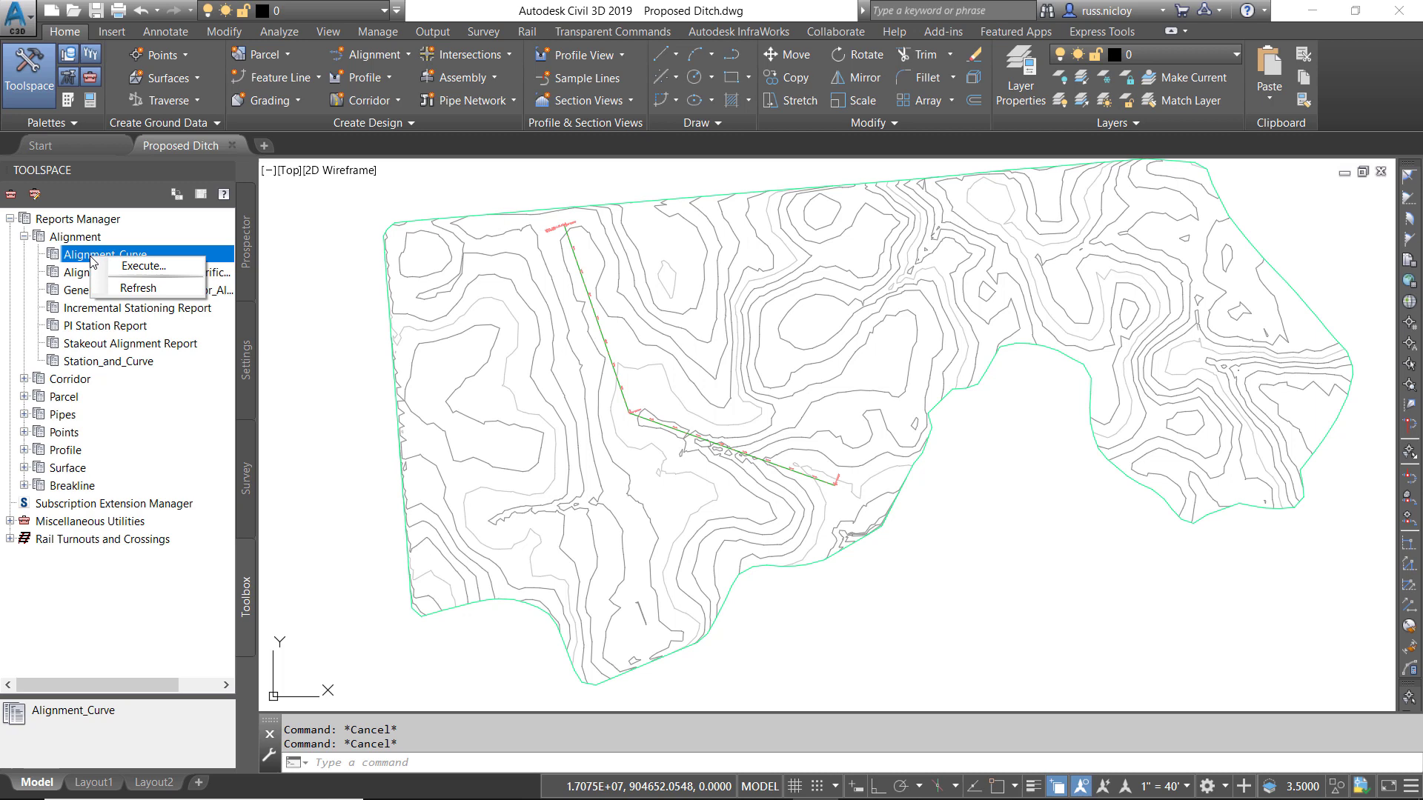
{"action": "left_click", "coordinate": [24, 237]}
{"action": "left_click", "coordinate": [247, 239]}
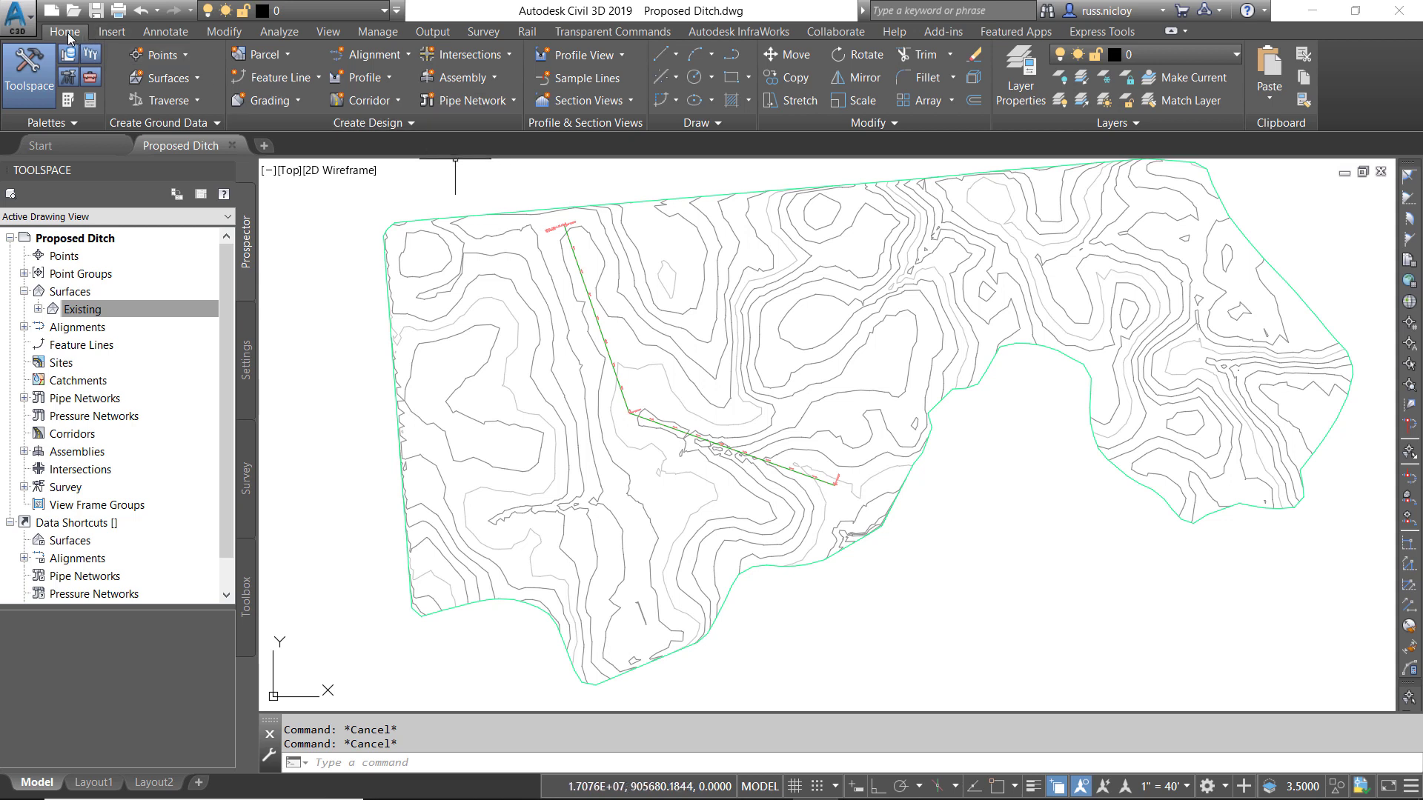
- Preview the Insert and Annotate ribbon tabs, then expand Home's Create Design panel
{"action": "left_click", "coordinate": [108, 35]}
{"action": "left_click", "coordinate": [168, 34]}
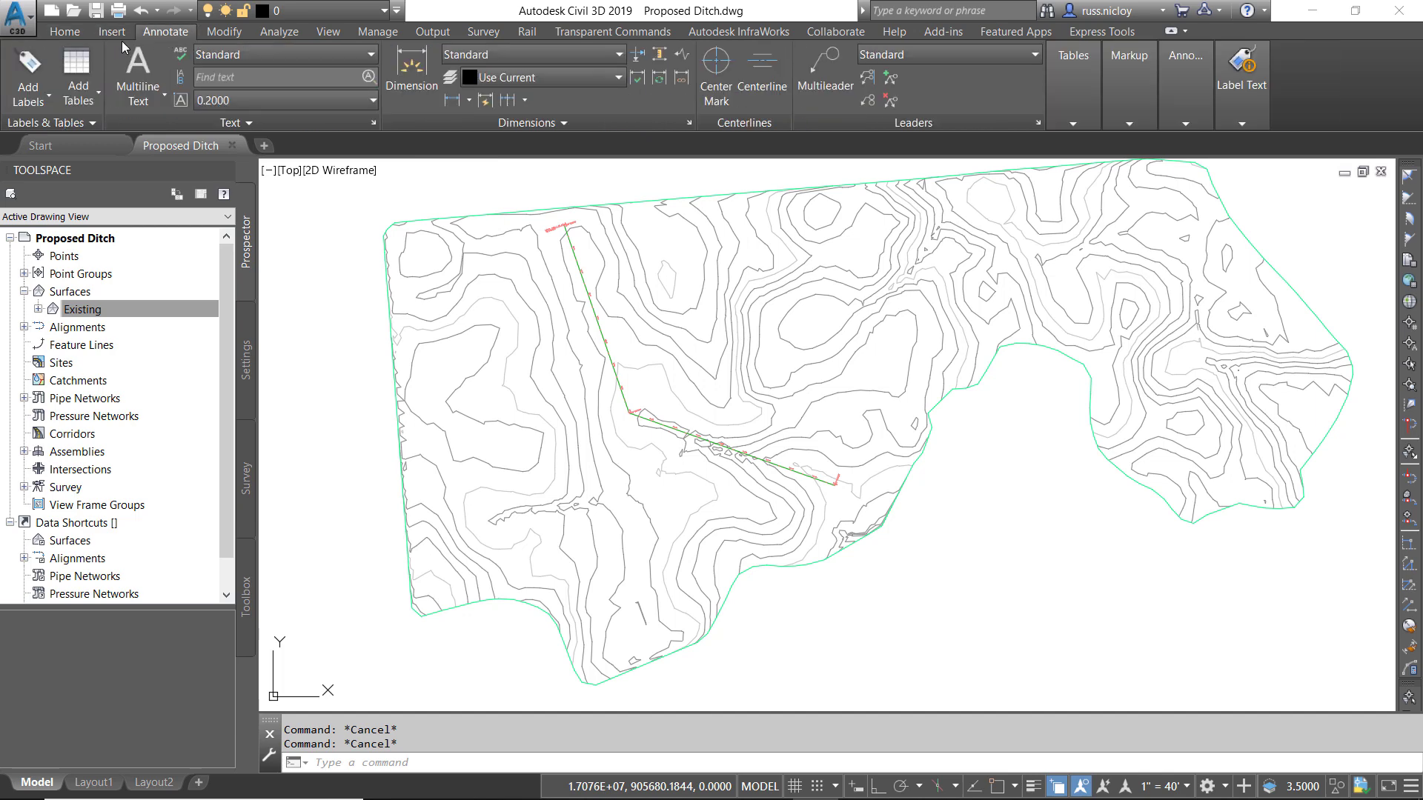
{"action": "left_click", "coordinate": [76, 30]}
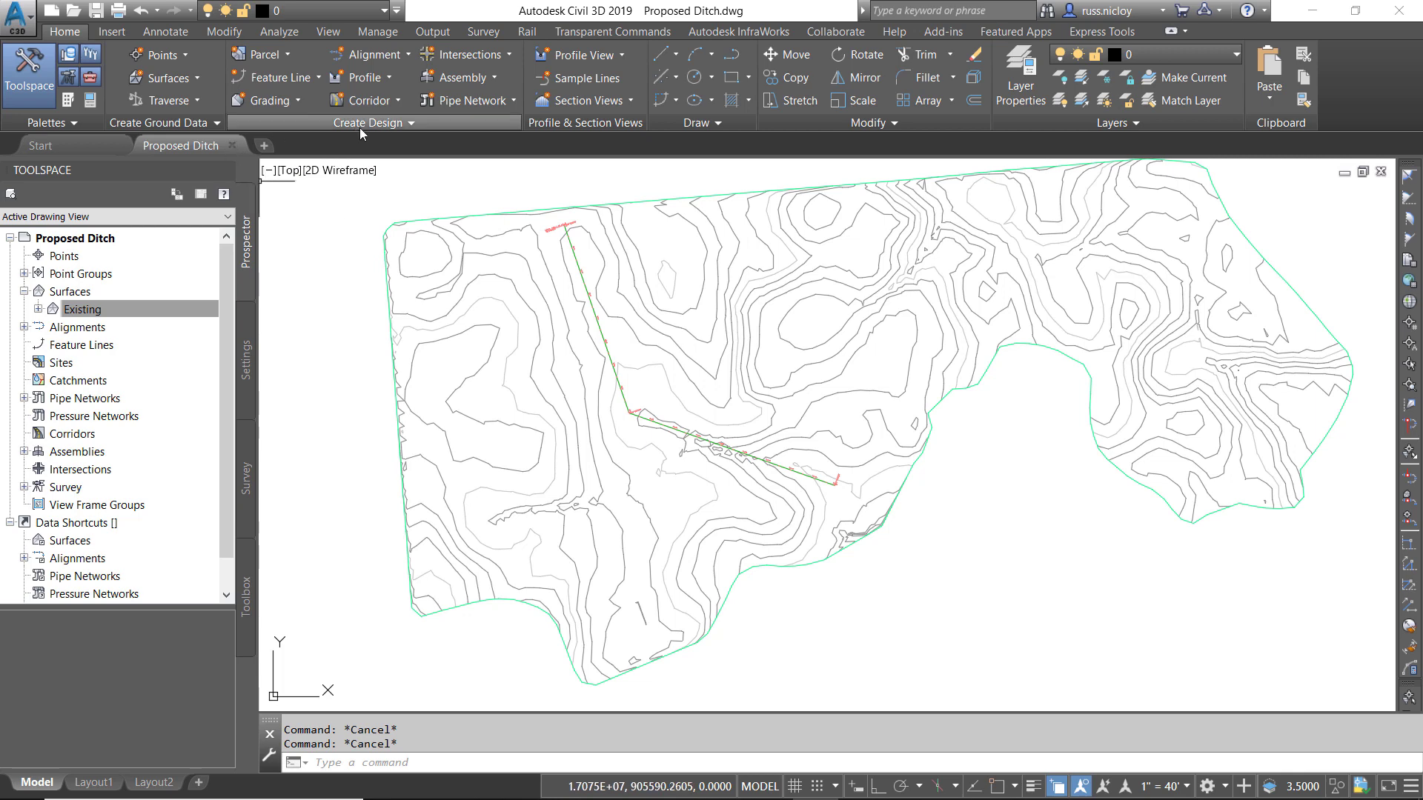
{"action": "left_click", "coordinate": [418, 123]}
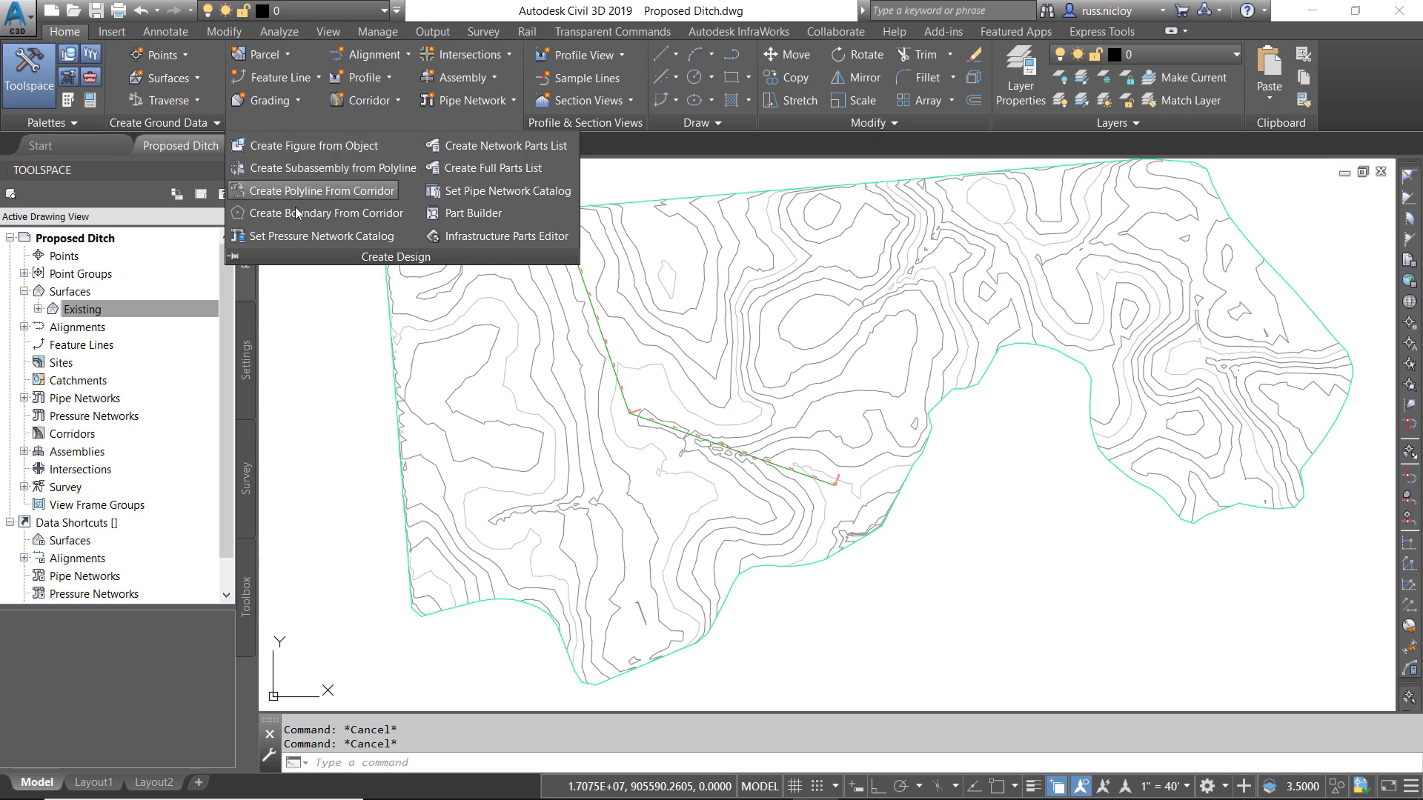
- Pin, then unpin, the Create Design slide-out, and cancel any active command
{"action": "left_click", "coordinate": [232, 258]}
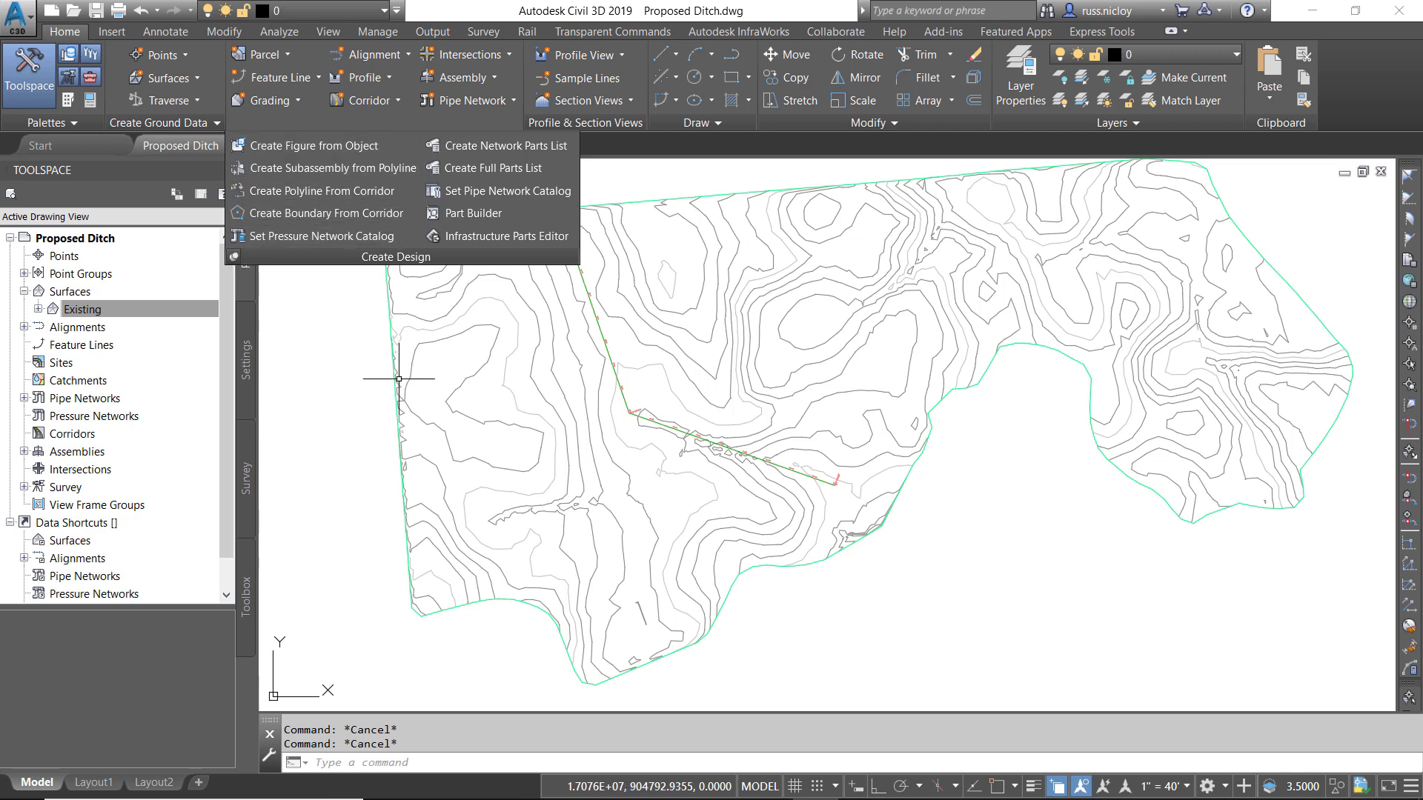
{"action": "left_click", "coordinate": [233, 260]}
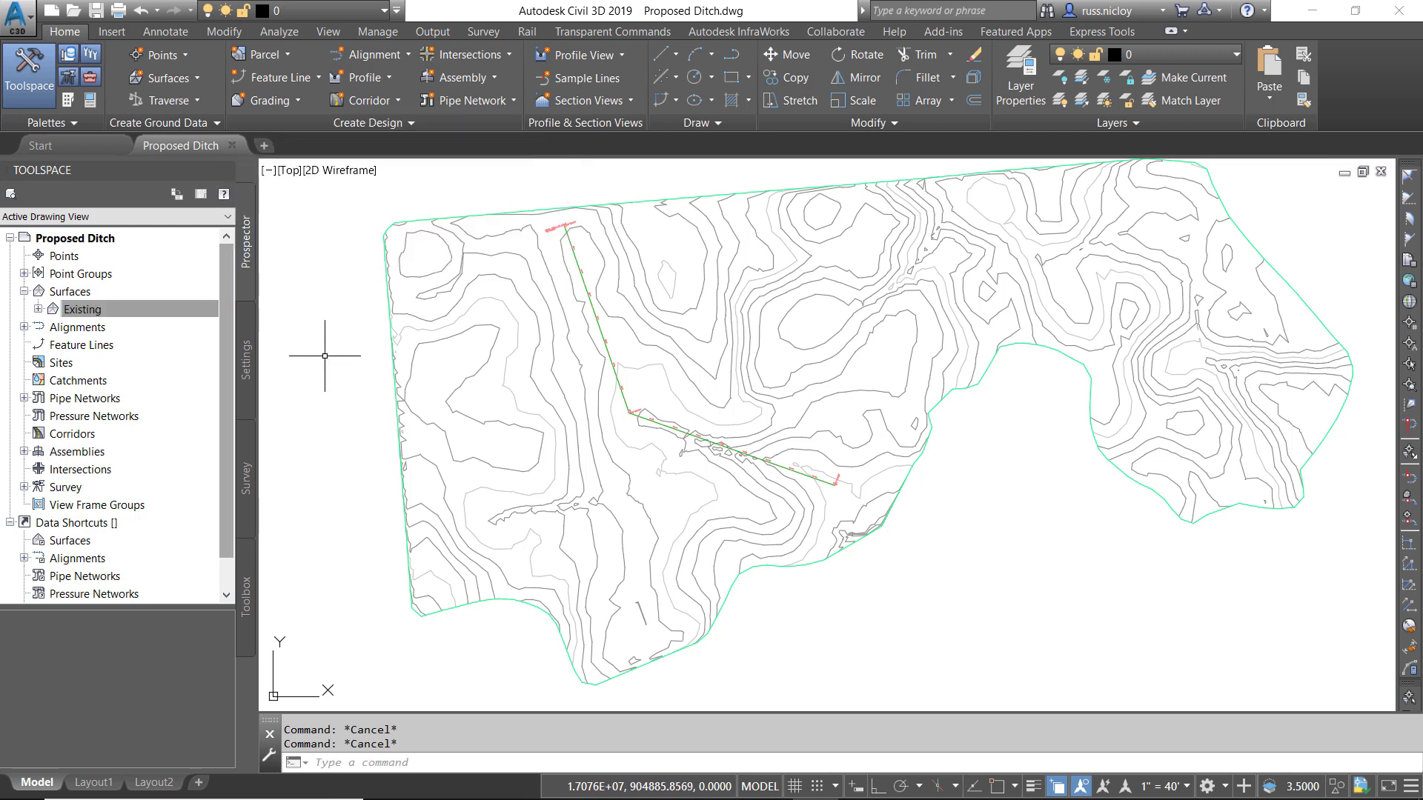
{"action": "key", "text": "Escape"}
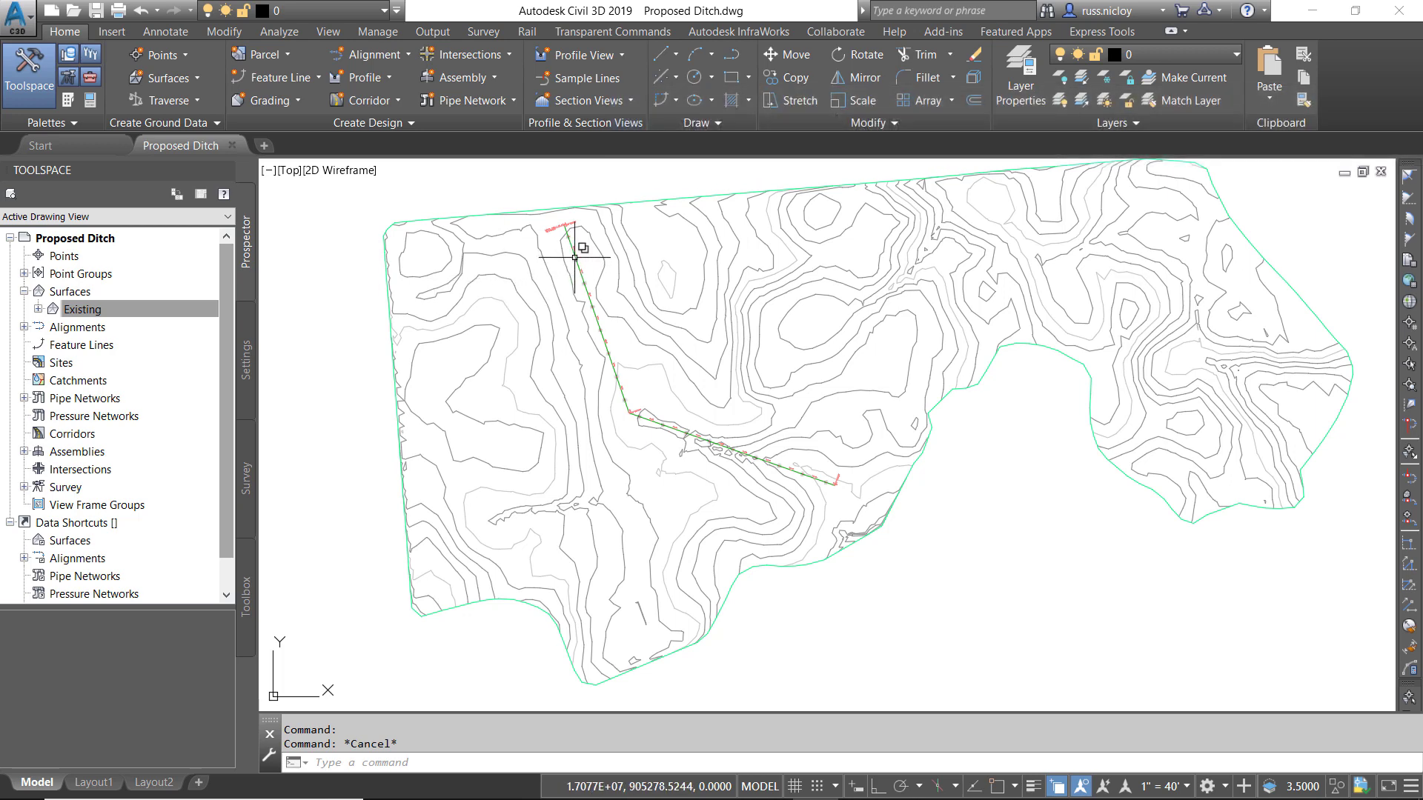
- Pick the Proposed Ditchline alignment via Selection Cycling, clear the added contours, then reselect it
{"action": "left_click", "coordinate": [578, 265]}
{"action": "left_click", "coordinate": [645, 347]}
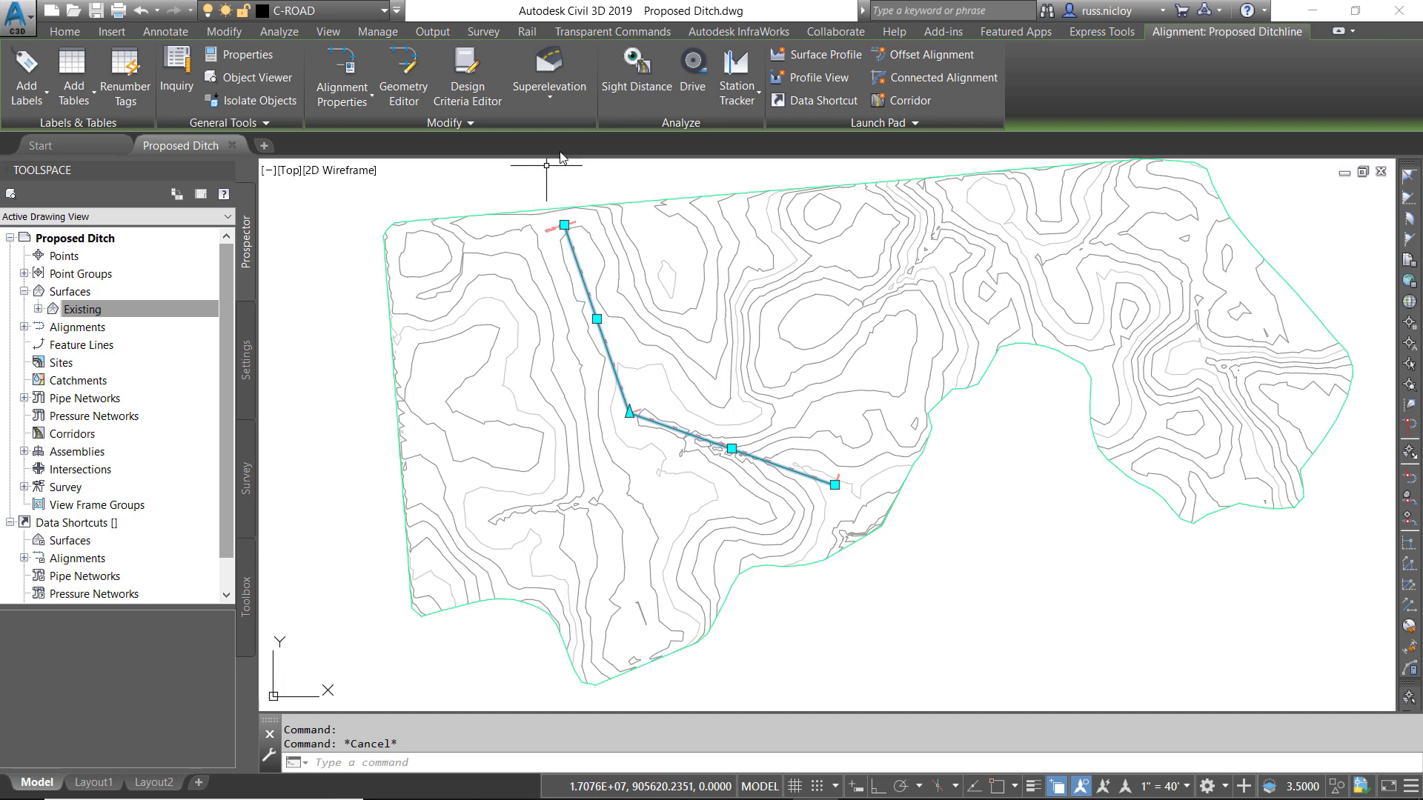
{"action": "left_click", "coordinate": [467, 252]}
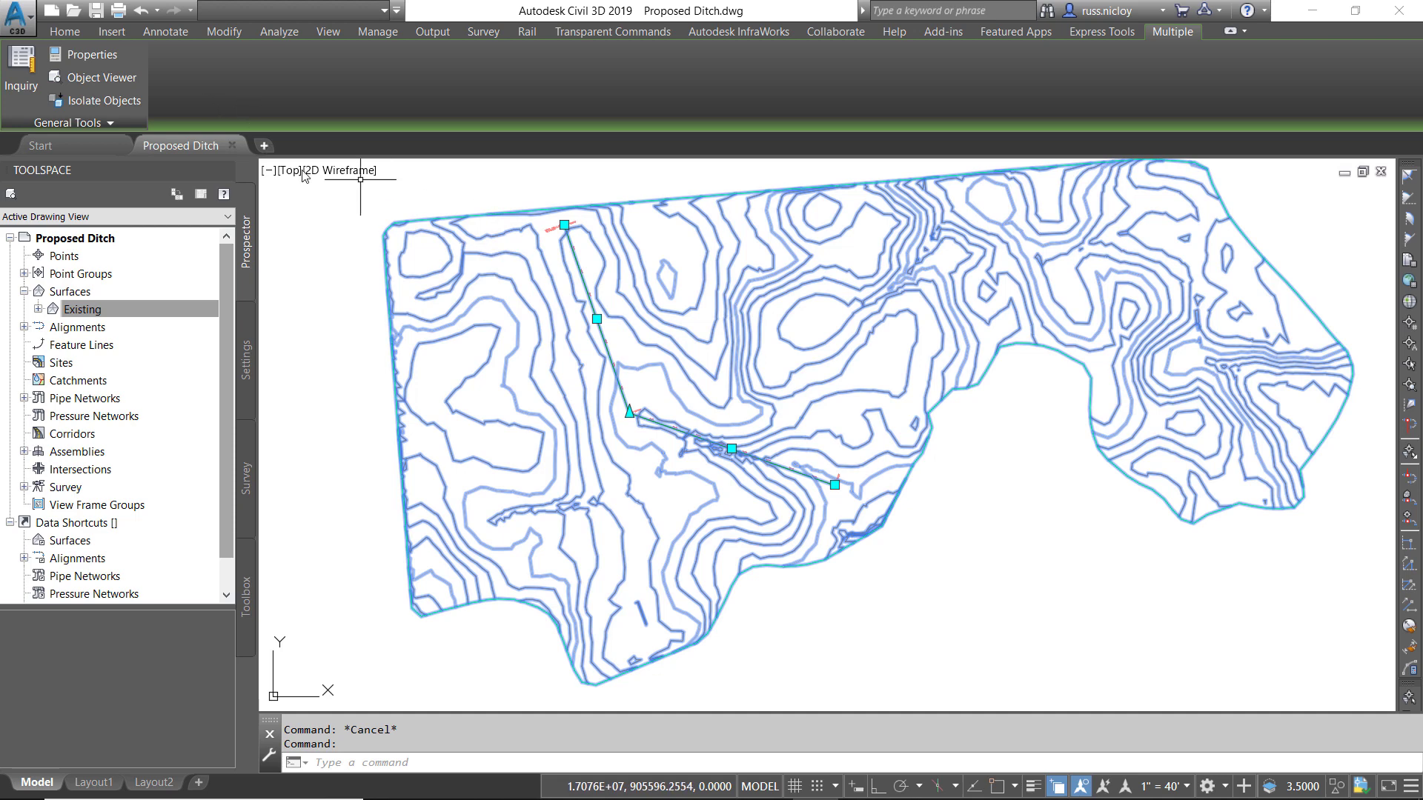
{"action": "key", "text": "Escape"}
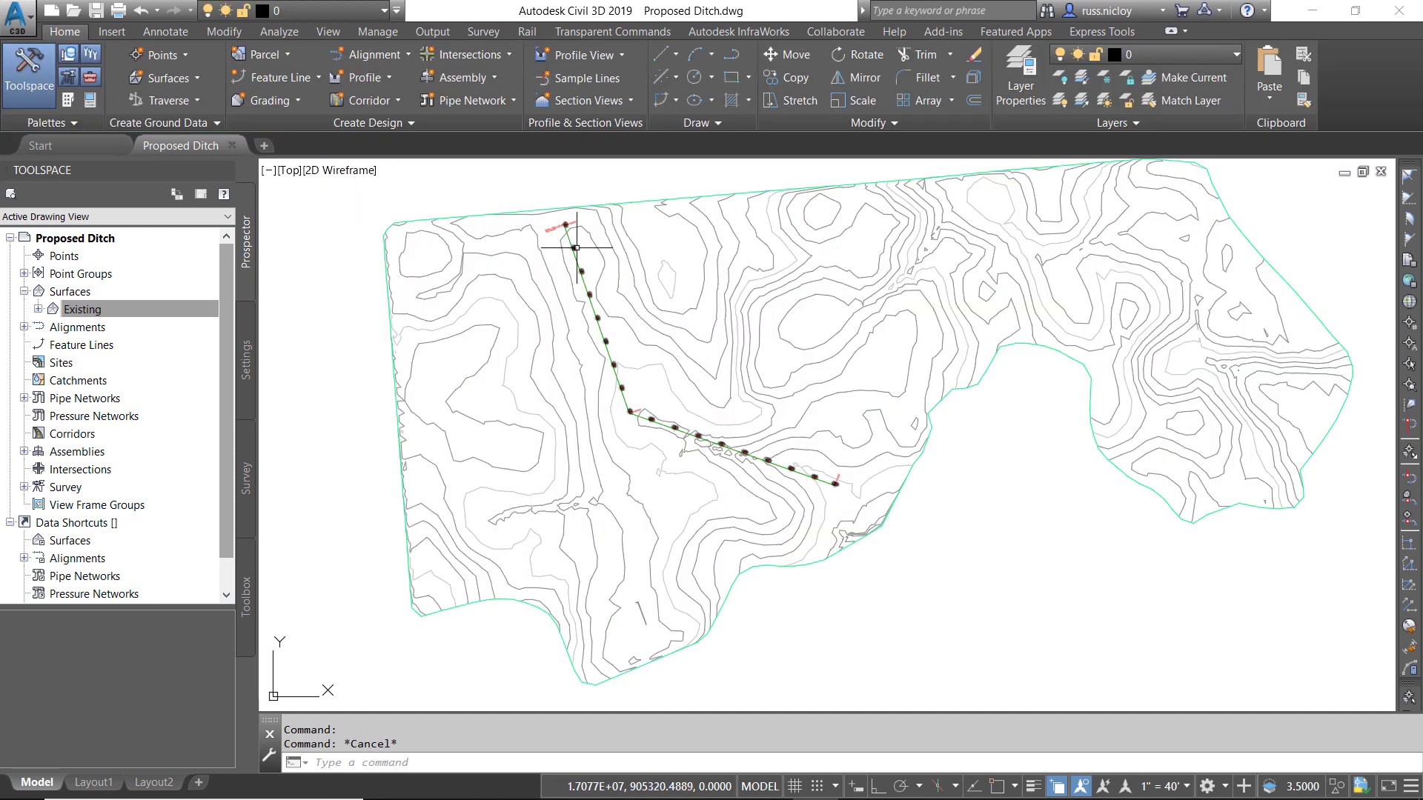
{"action": "left_click", "coordinate": [571, 241]}
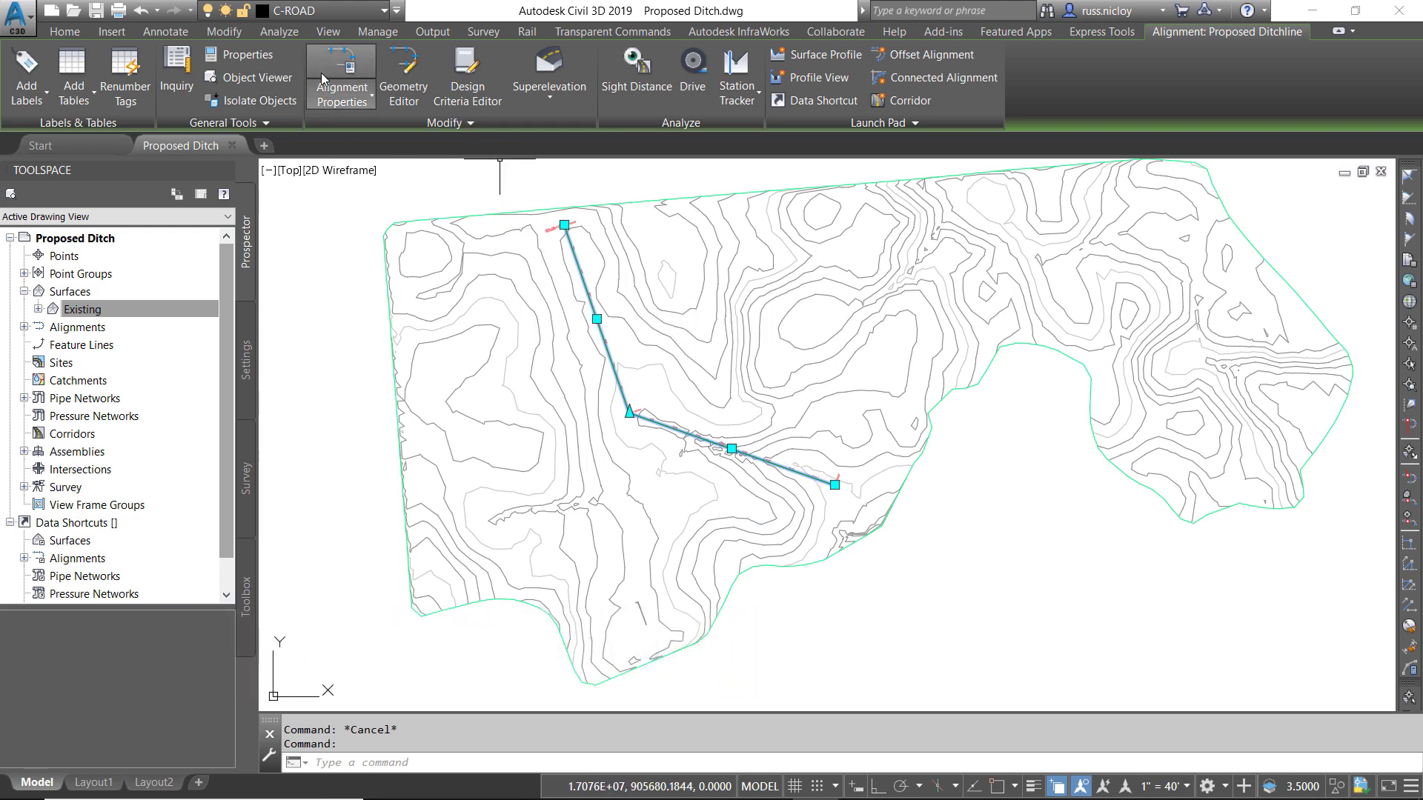
- View the Proposed Ditchline Alignment Properties, then close them and deselect the alignment
{"action": "left_click", "coordinate": [342, 93]}
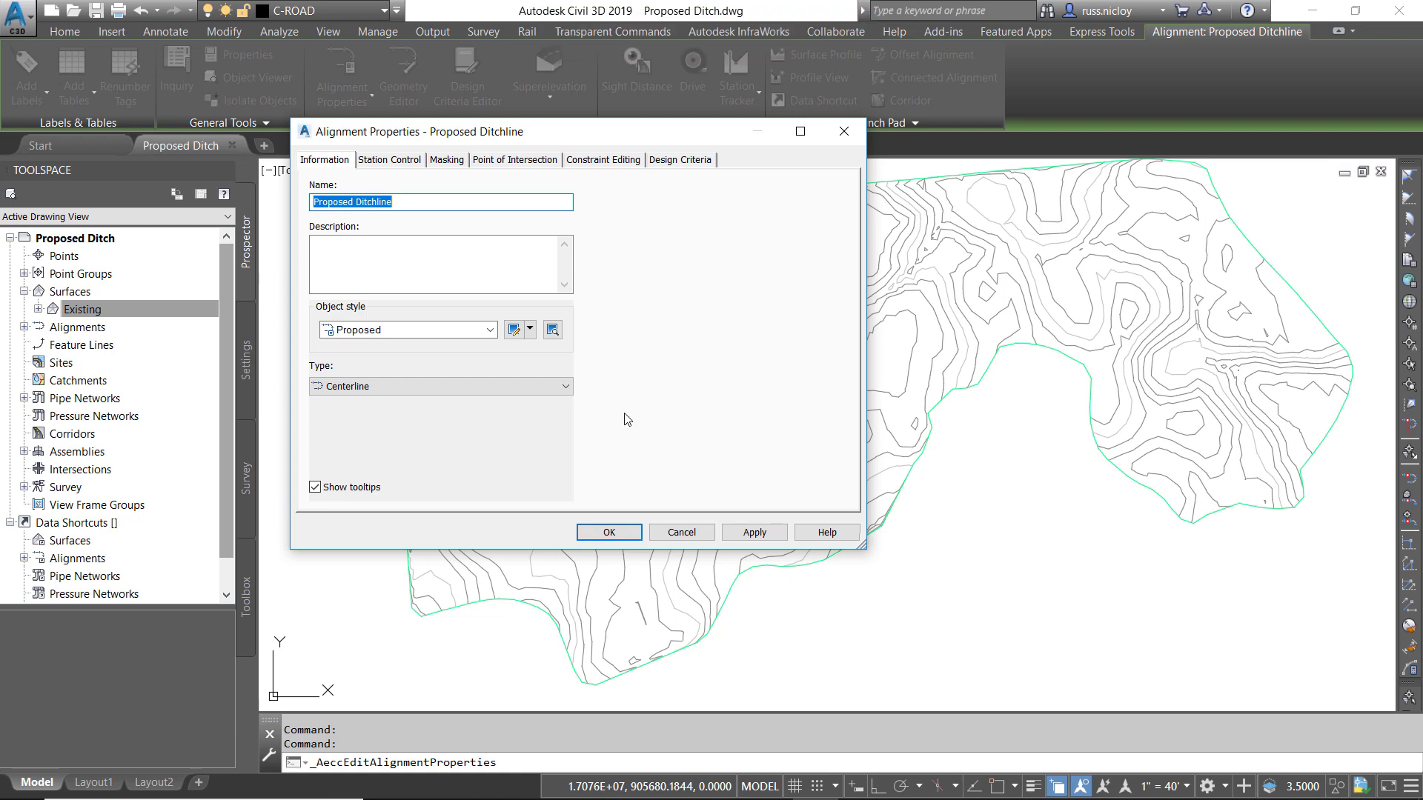
{"action": "left_click", "coordinate": [681, 532]}
{"action": "key", "text": "Escape"}
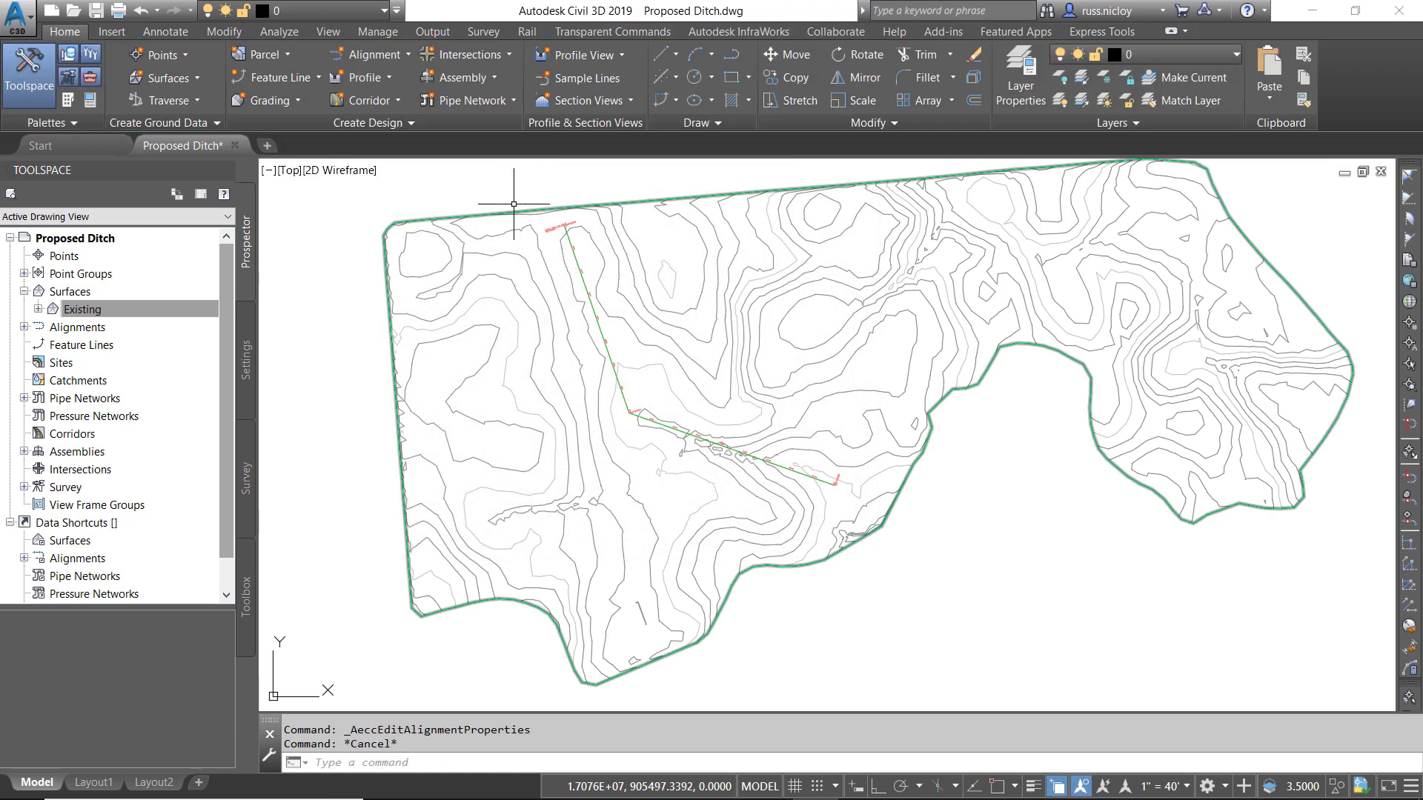
- Open Parcel Layout Tools, check the Insert PI options, and expand then collapse the sizing parameters
{"action": "left_click", "coordinate": [273, 56]}
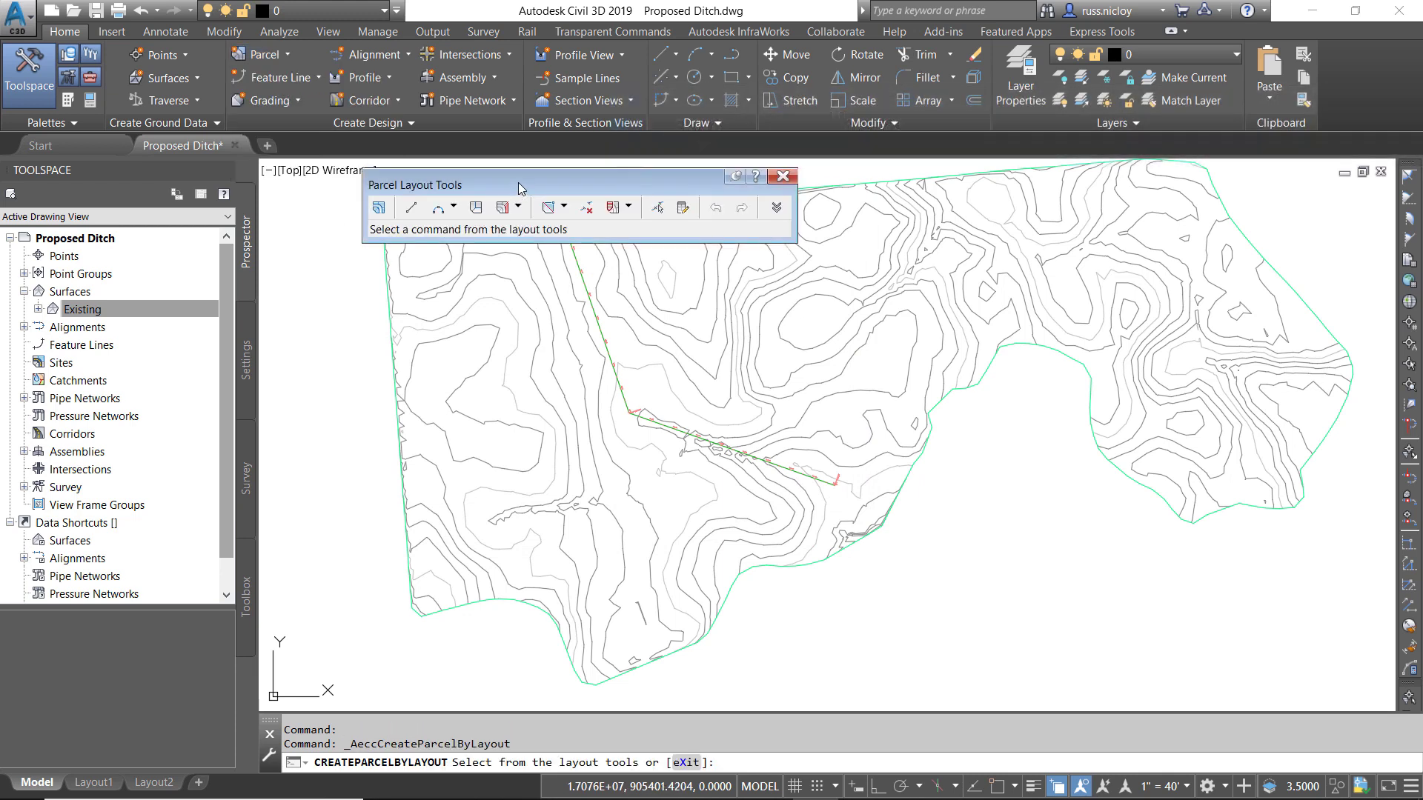
{"action": "left_click", "coordinate": [577, 207]}
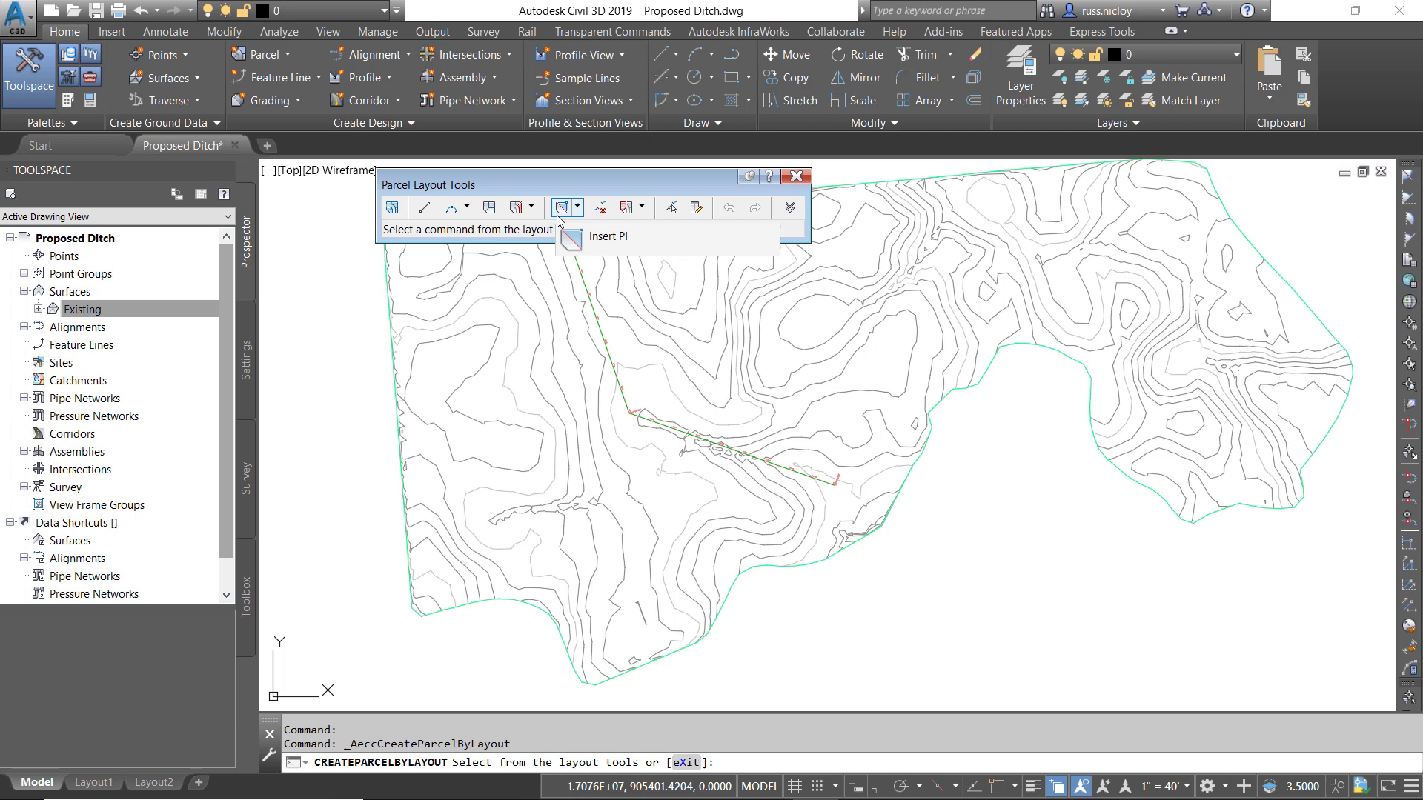
{"action": "left_click", "coordinate": [560, 211]}
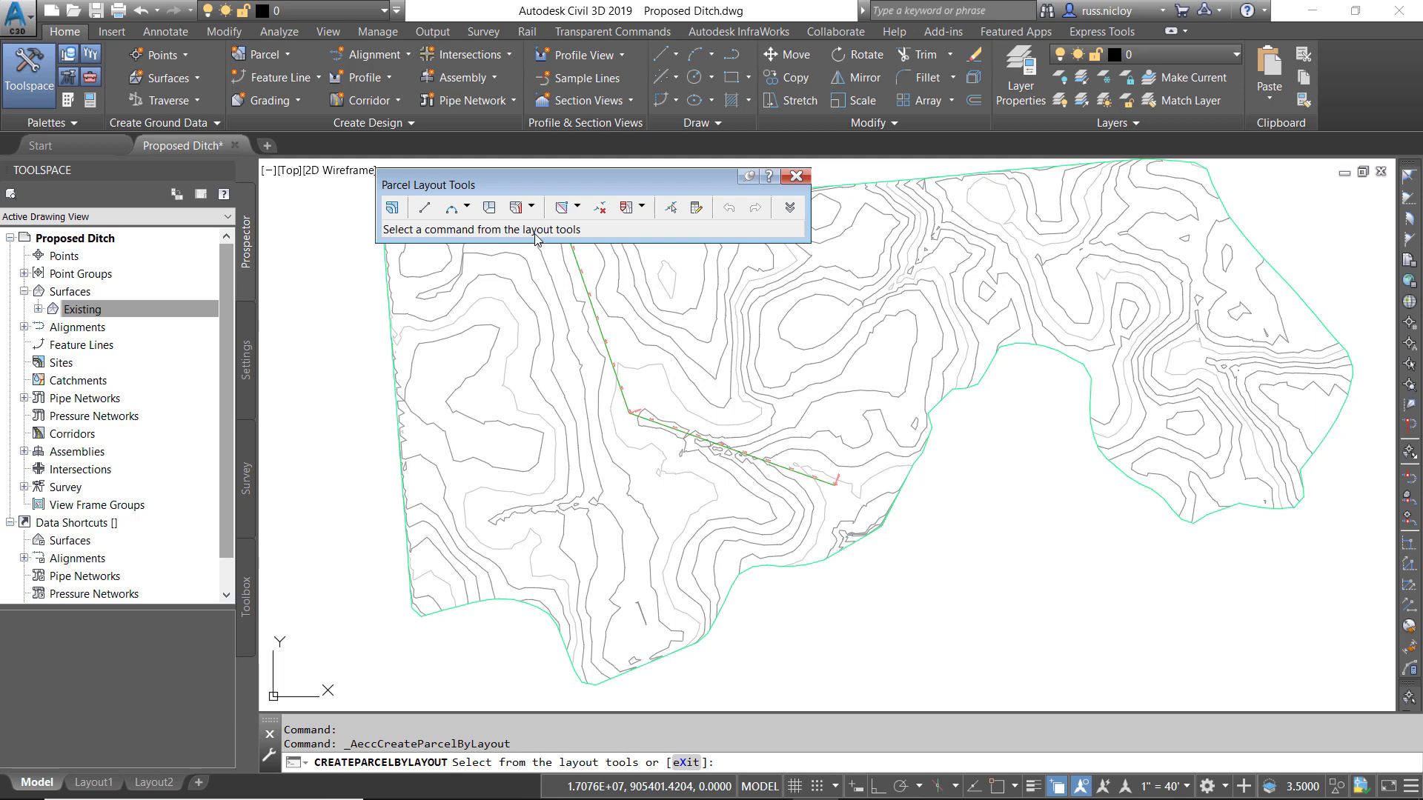
{"action": "left_click", "coordinate": [790, 208]}
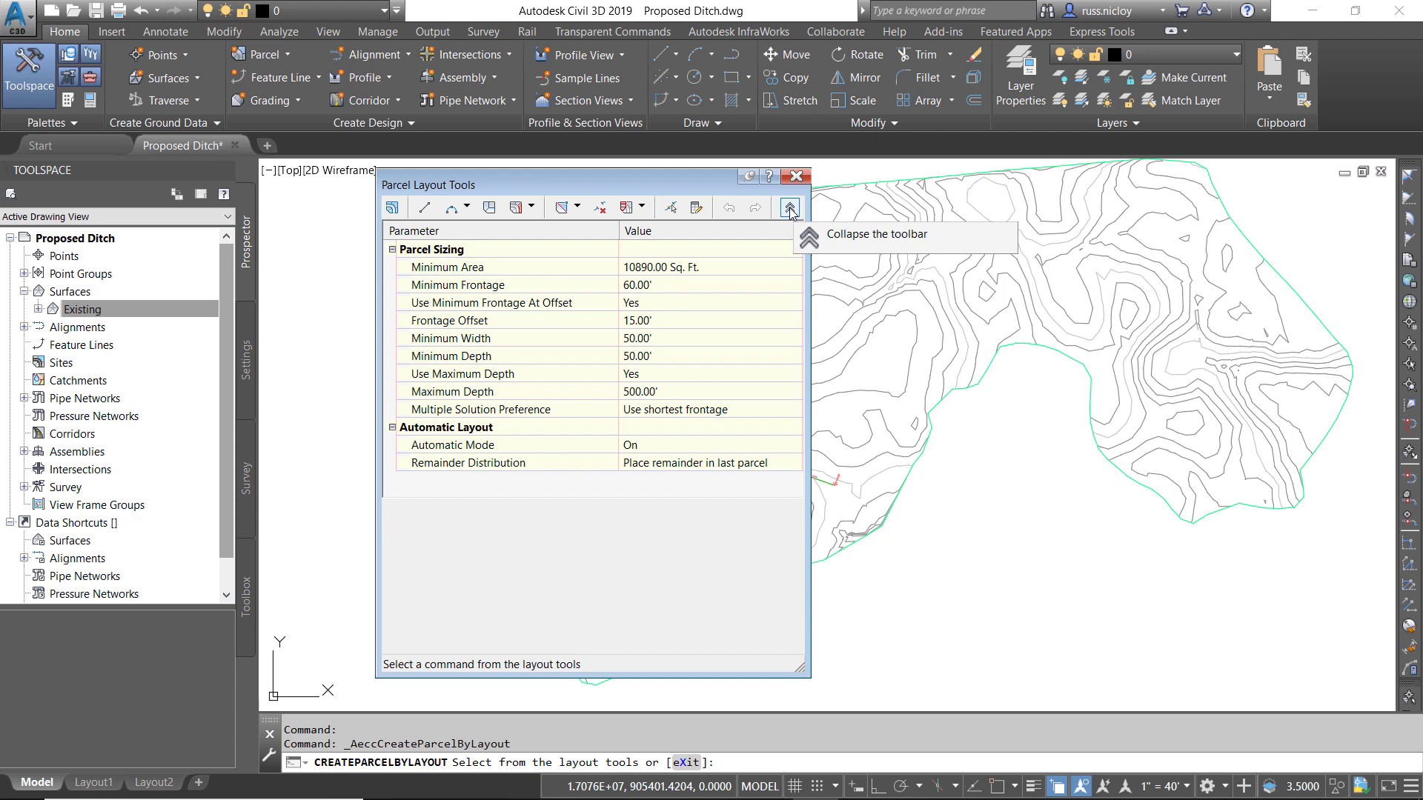
{"action": "left_click", "coordinate": [790, 209]}
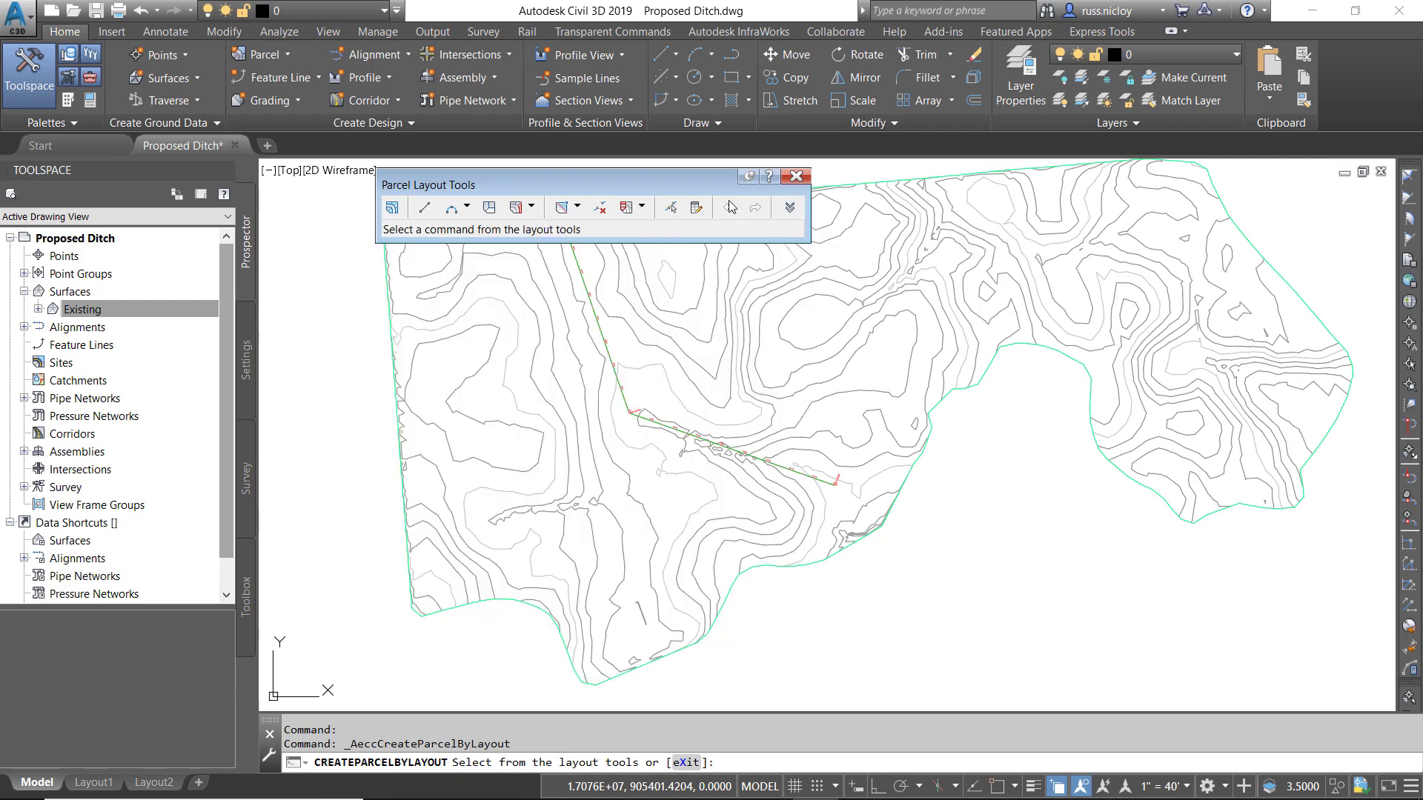